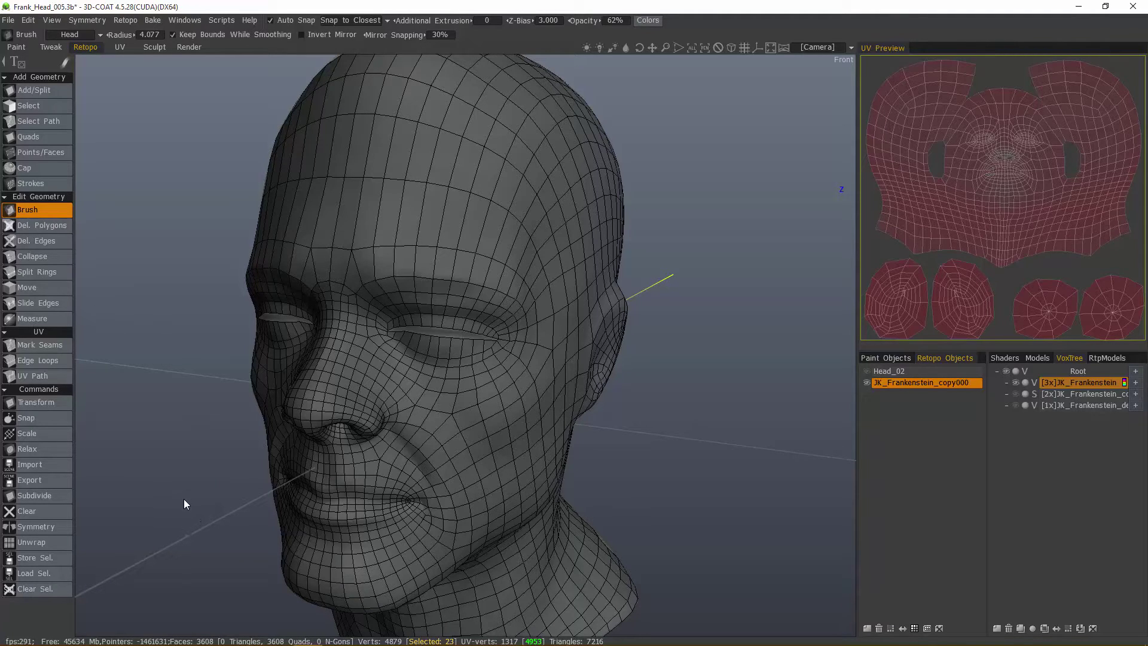
left_click(68, 418)
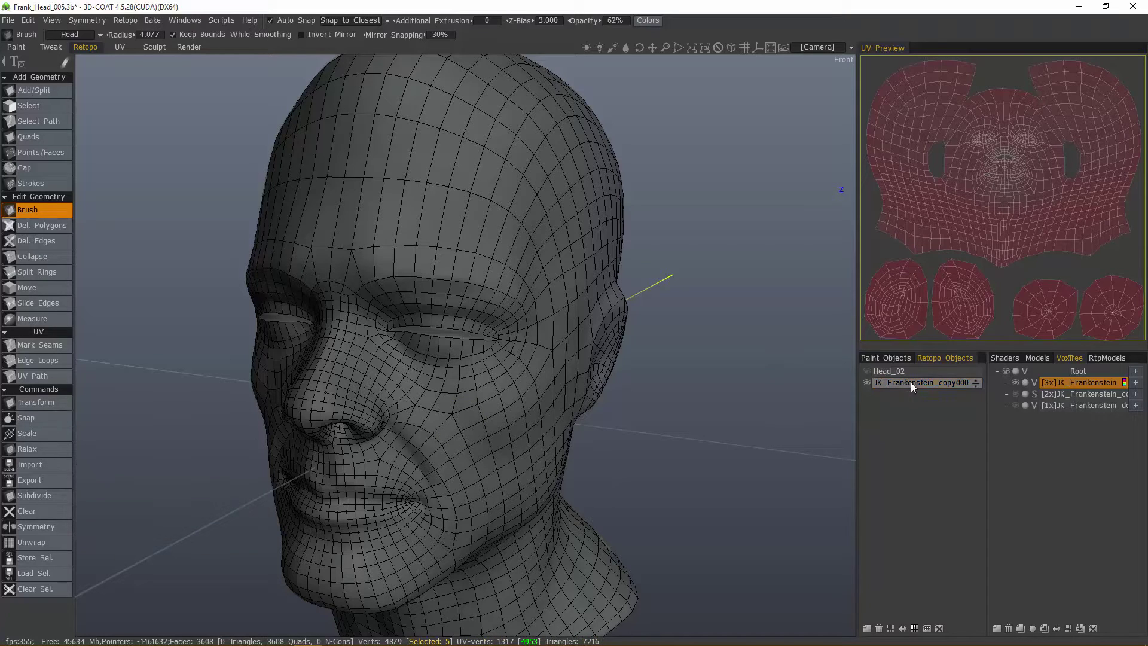
left_click(941, 386)
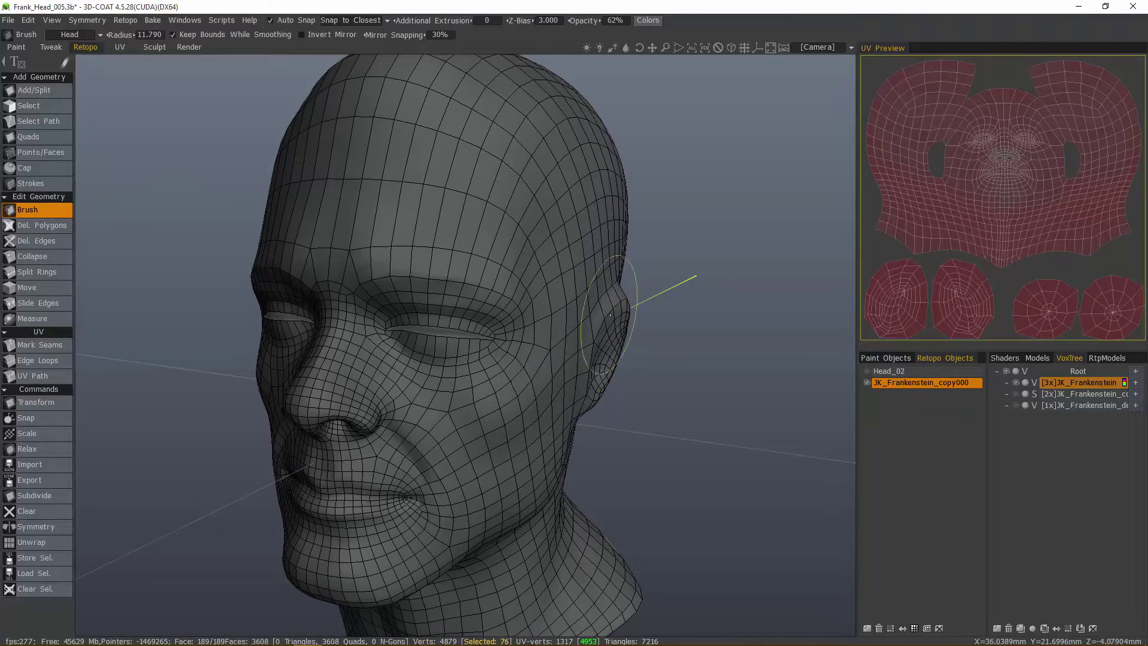
- Turn off Auto Snap and brush over the ear's retopo polygons with a brush radius of 16.212
right_click_drag(609, 334, 632, 333)
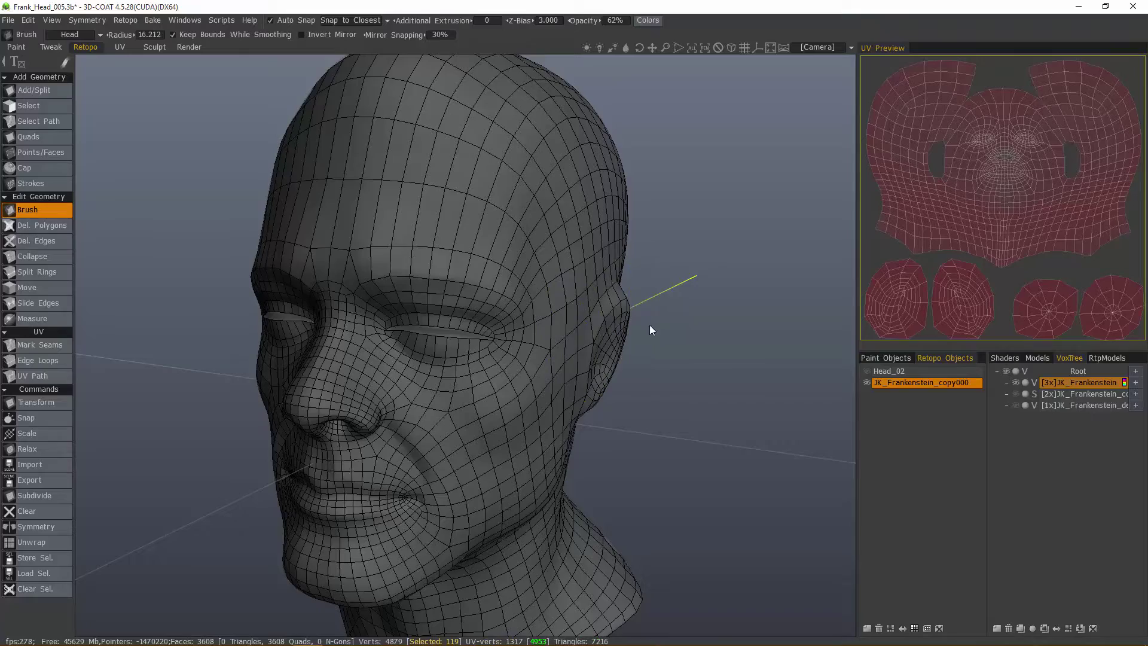
left_click_drag(647, 330, 592, 317)
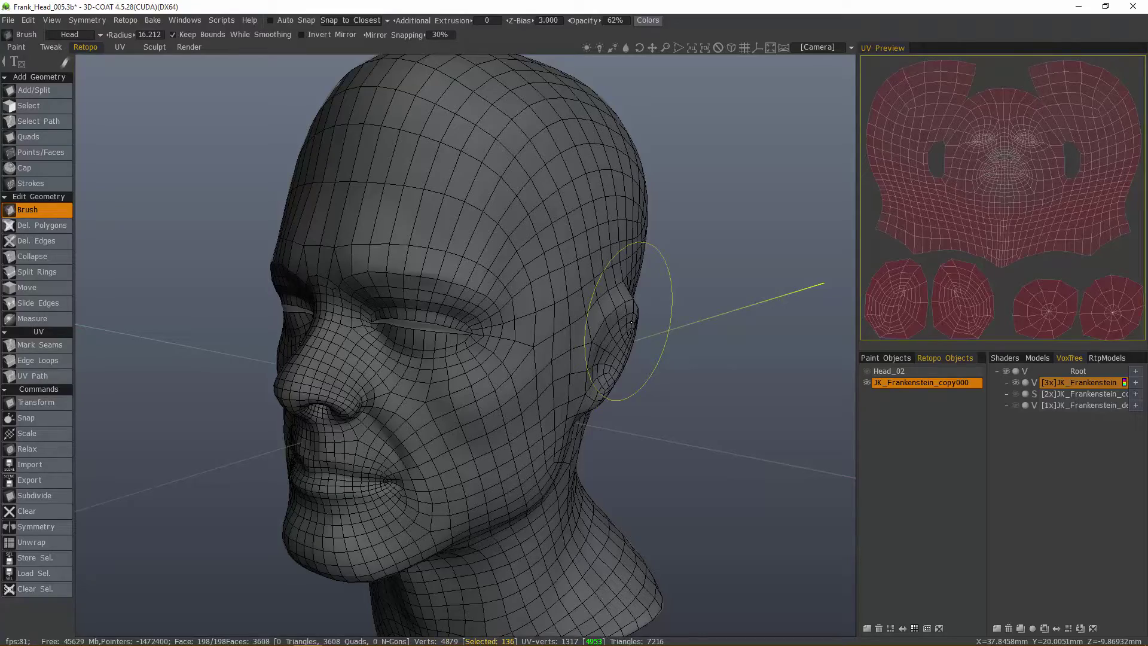
mouse_move(622, 323)
left_mouse_down()
mouse_move(641, 321)
mouse_move(573, 289)
mouse_move(526, 284)
left_mouse_up()
left_click_drag(625, 347, 601, 342, "alt")
mouse_move(631, 344)
left_mouse_down()
mouse_move(607, 341)
mouse_move(639, 353)
mouse_move(634, 365)
left_mouse_up()
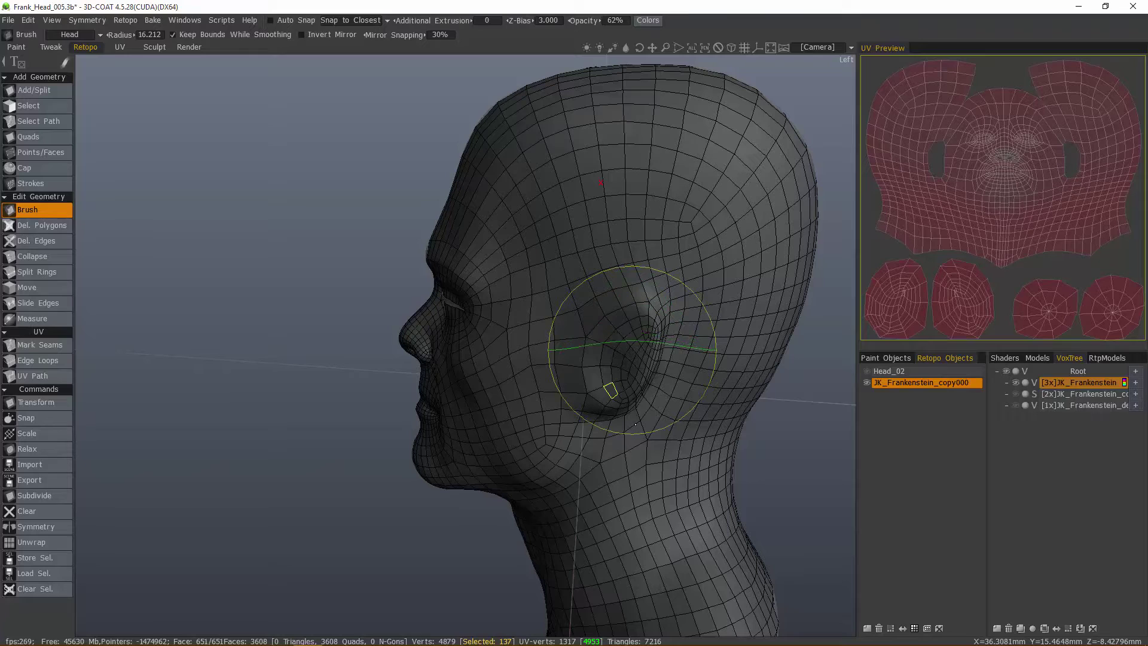
left_click_drag(628, 360, 627, 394)
- Smooth the ear's retopo mesh with a brush radius of 21.280 and snap the mesh to the sculpt
mouse_move(649, 396)
right_mouse_down()
mouse_move(639, 380)
mouse_move(663, 345)
right_mouse_up()
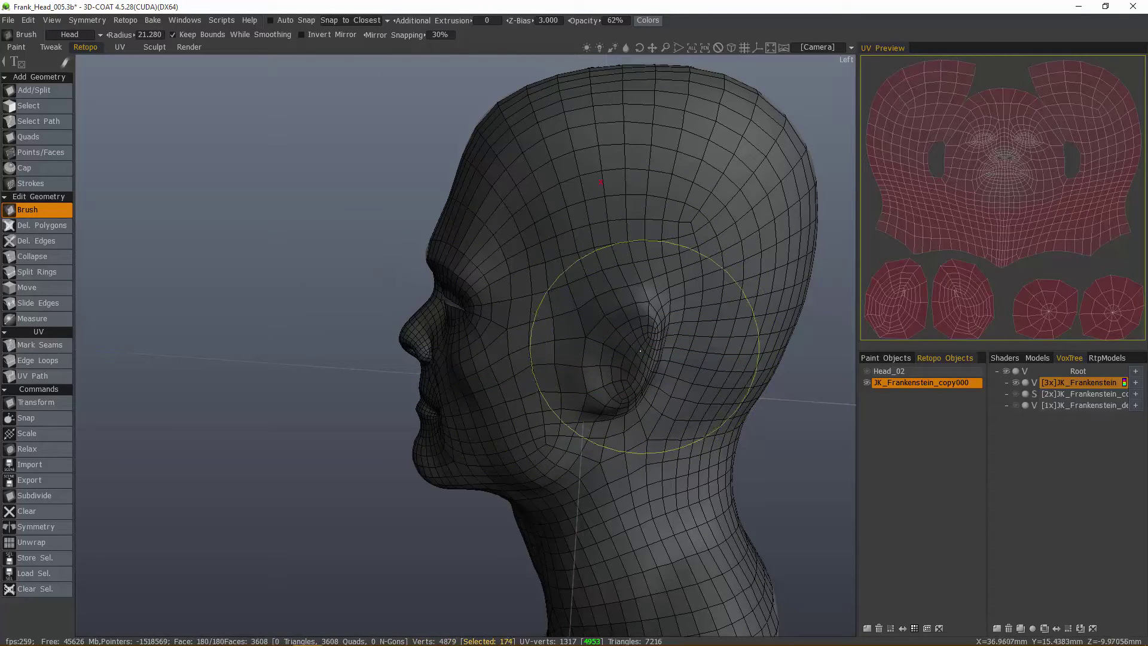
right_click_drag(638, 354, 641, 336)
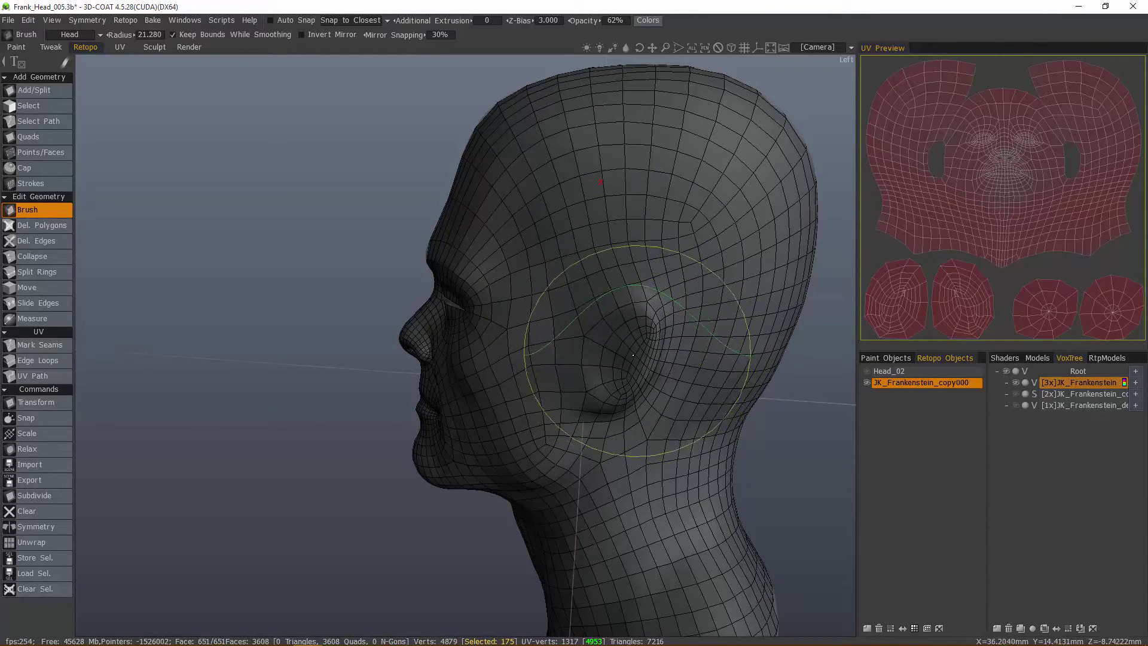
mouse_move(658, 349)
left_mouse_down("alt")
mouse_move(848, 414)
mouse_move(790, 395)
left_mouse_up("alt")
mouse_move(790, 395)
right_mouse_down()
mouse_move(818, 381)
mouse_move(760, 345)
mouse_move(786, 409)
mouse_move(741, 417)
mouse_move(710, 503)
right_mouse_up()
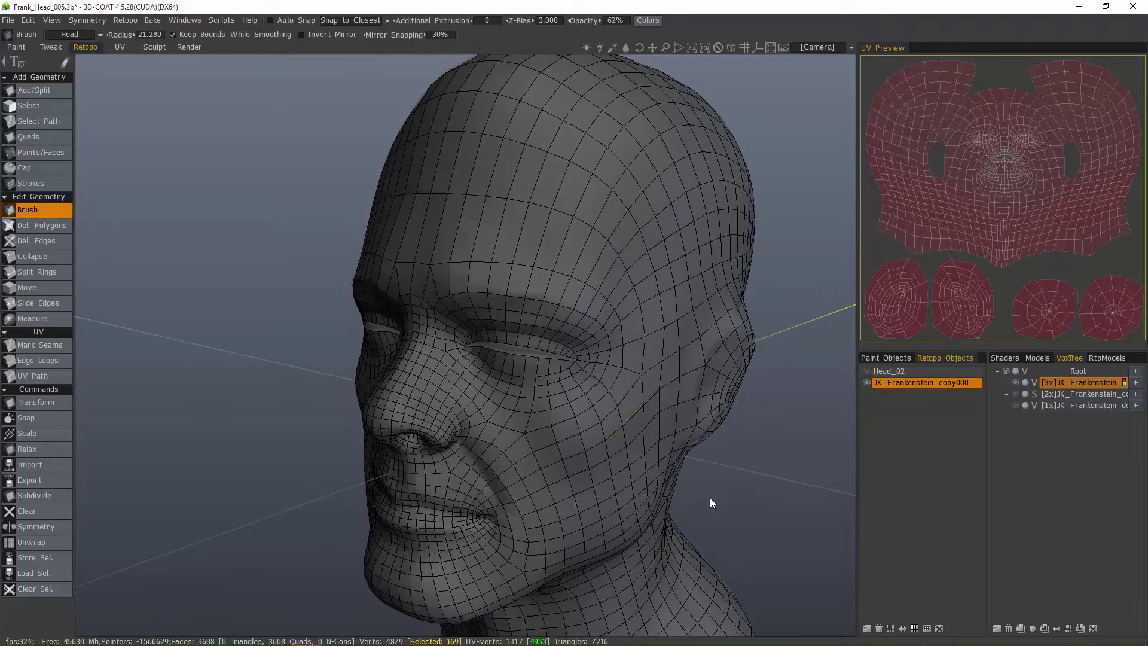
left_click(42, 419)
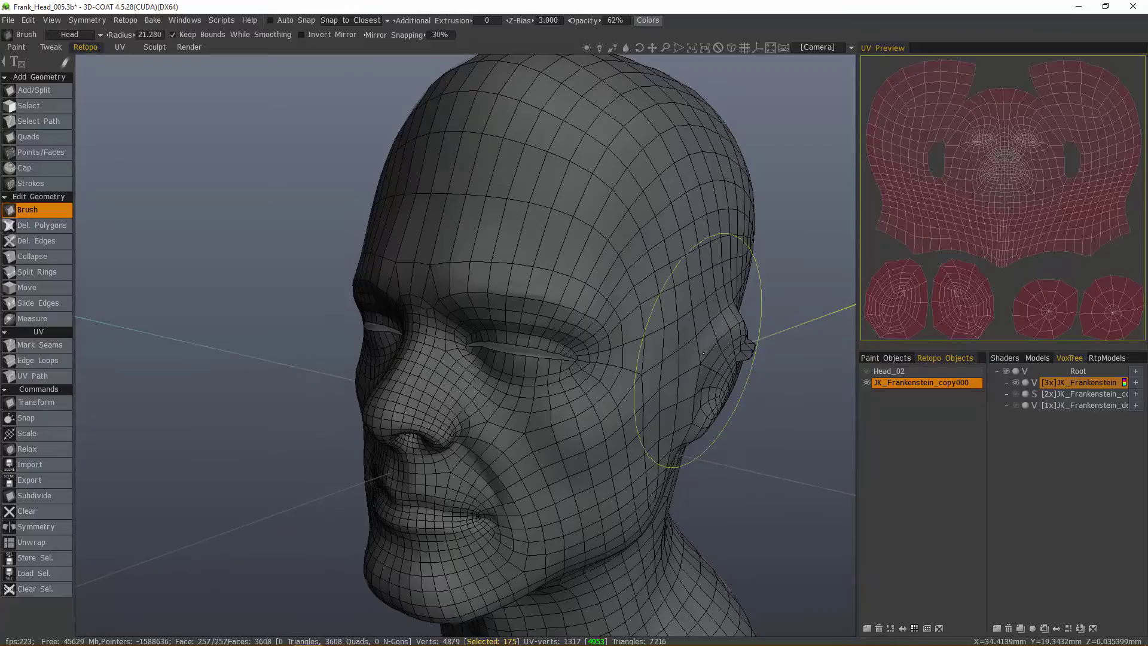
- Turn on Auto Snap and brush the crumpled polygons in the upper ear with a brush radius of 6.654
mouse_move(712, 350)
left_mouse_down("alt")
mouse_move(663, 297)
mouse_move(698, 297)
mouse_move(665, 386)
mouse_move(609, 385)
left_mouse_up("alt")
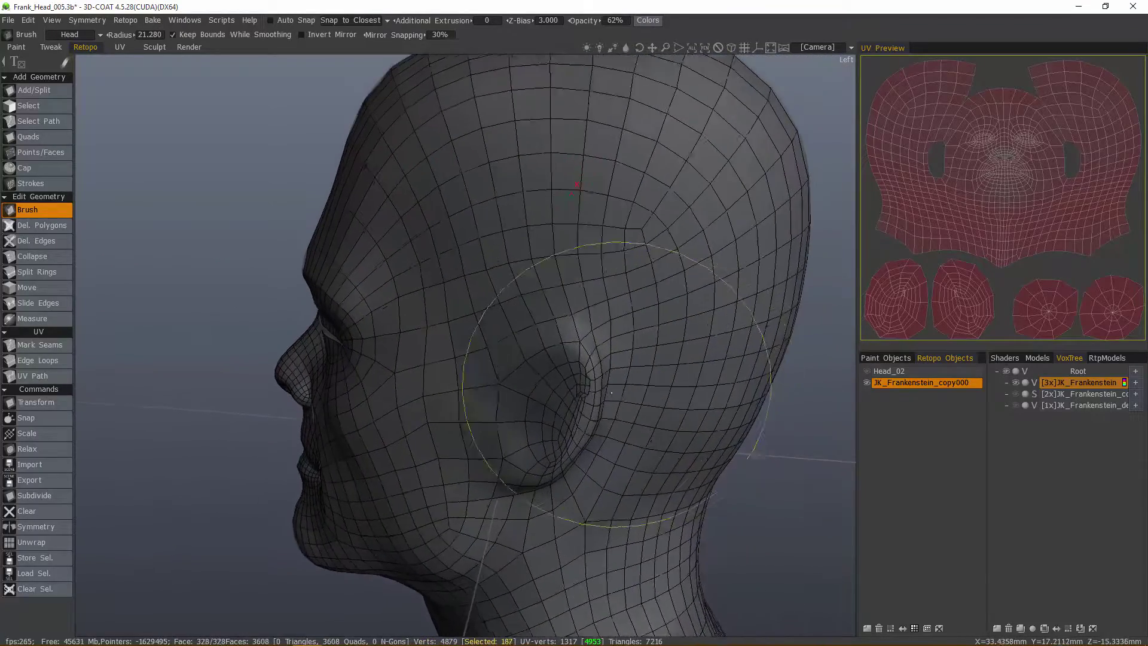
right_click_drag(609, 384, 589, 388, "alt")
middle_click_drag(589, 389, 598, 350, "alt")
right_click_drag(598, 351, 592, 343, "alt")
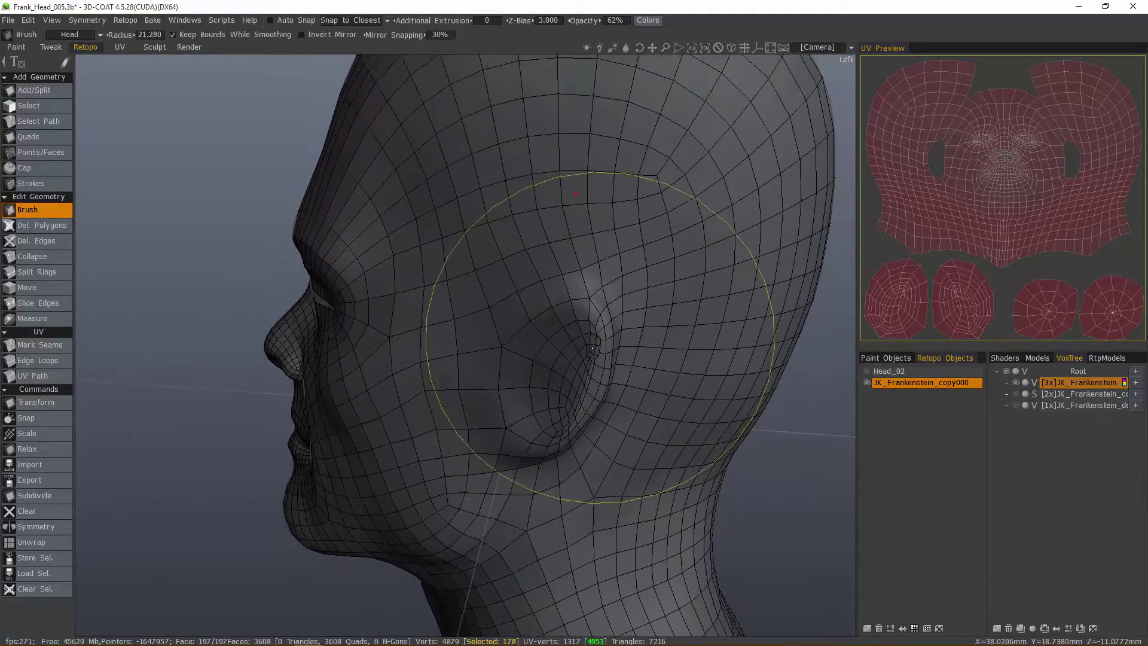
left_click(279, 23)
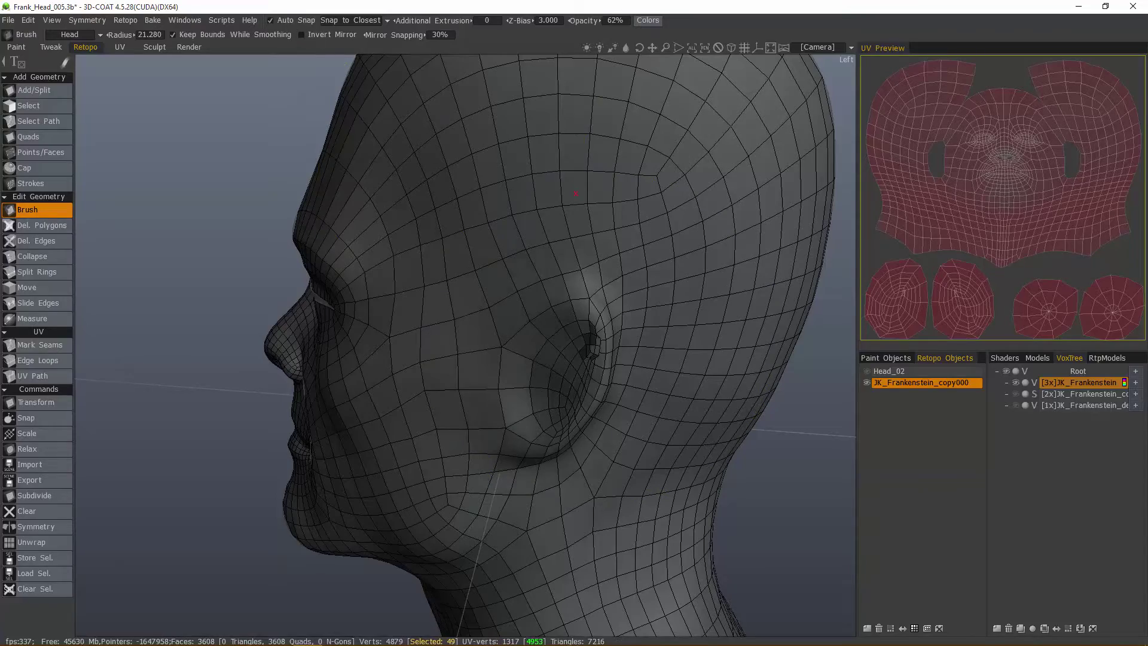
left_click_drag(551, 328, 578, 353, "alt")
mouse_move(579, 353)
middle_mouse_down()
mouse_move(551, 364)
mouse_move(544, 387)
mouse_move(594, 359)
middle_mouse_up()
right_click_drag(588, 345, 565, 346)
left_click_drag(588, 346, 606, 344, "alt")
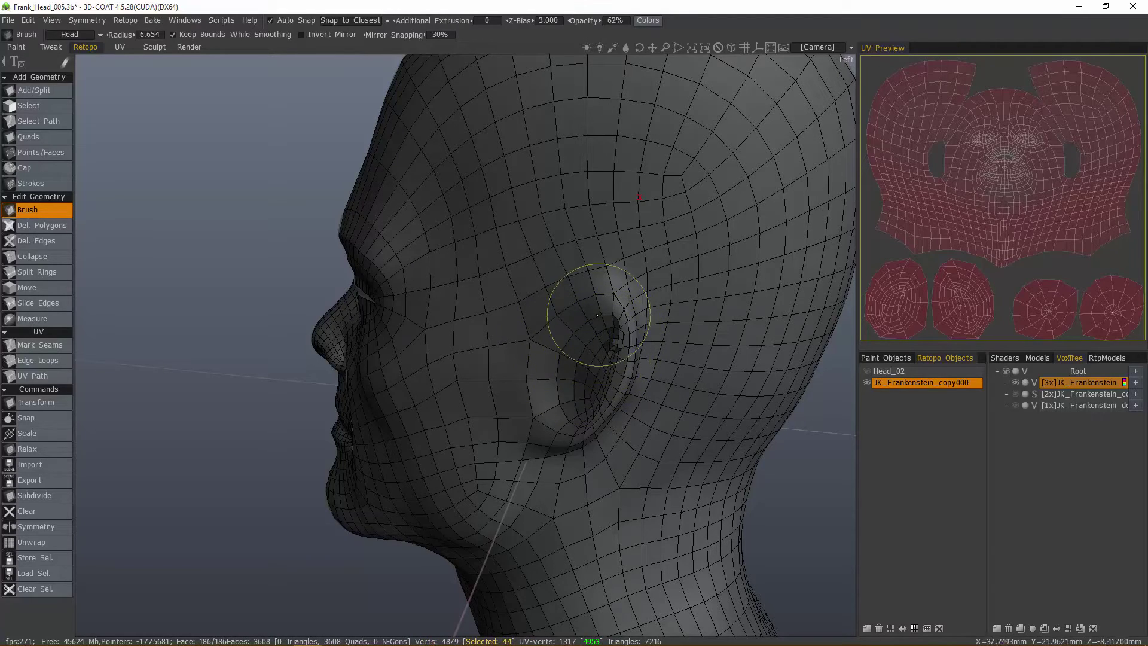
- Untangle the remaining overlapping polygons inside the upper ear by brushing them into an even layout
middle_click_drag(595, 333, 627, 325)
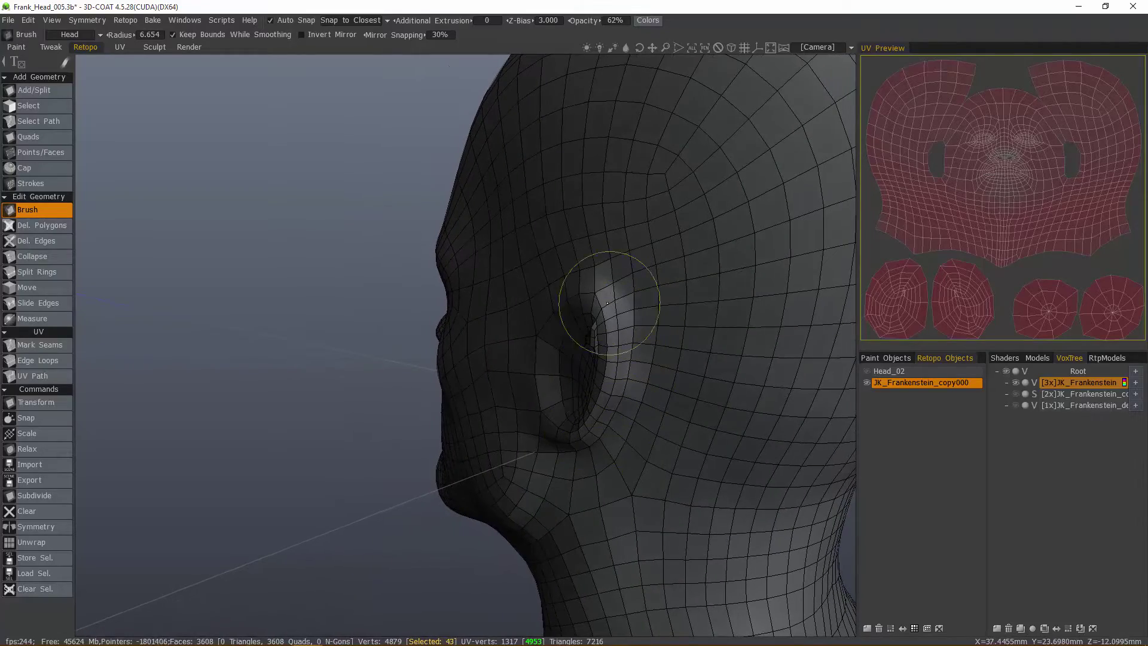
middle_click_drag(613, 372, 553, 308)
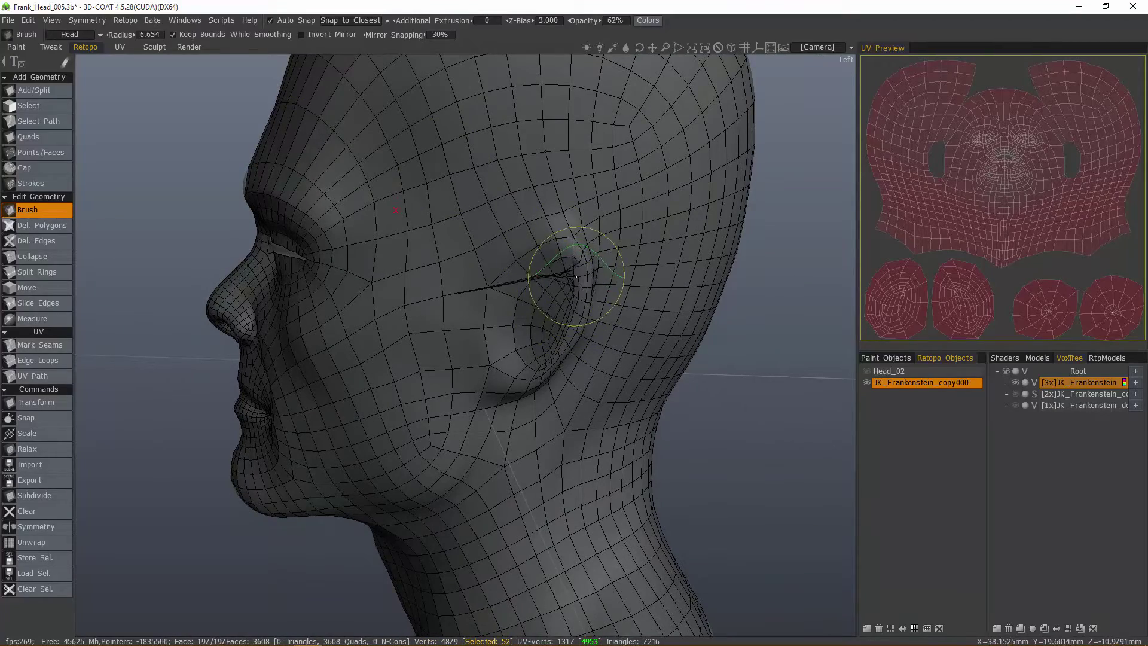
middle_click_drag(603, 340, 474, 257)
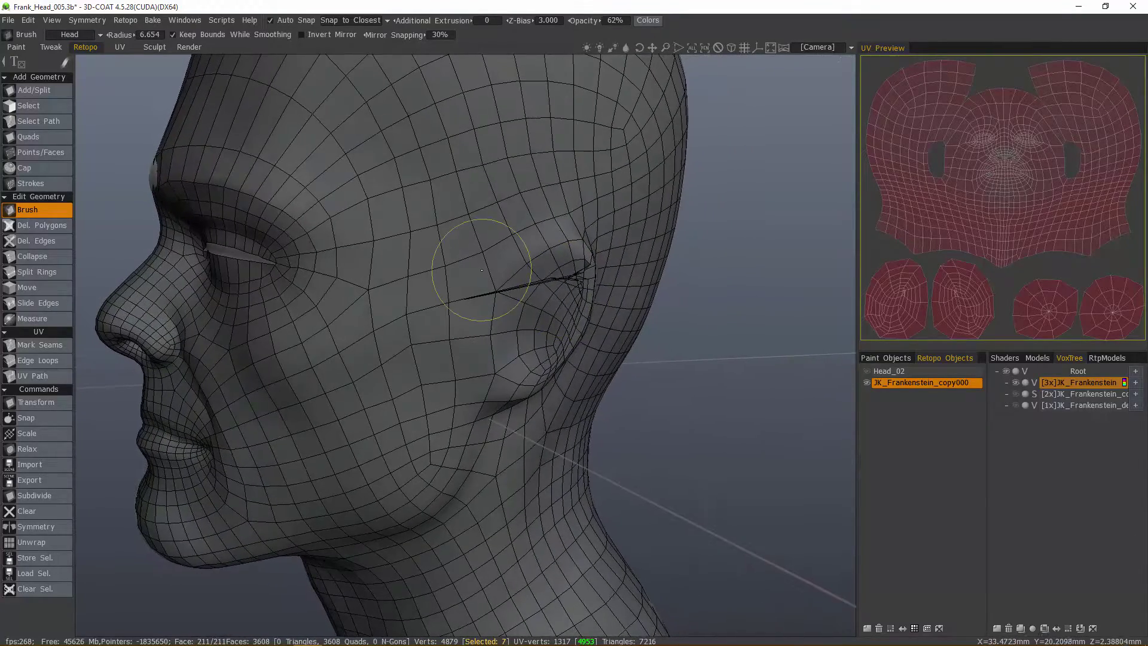
middle_click_drag(701, 216, 571, 287)
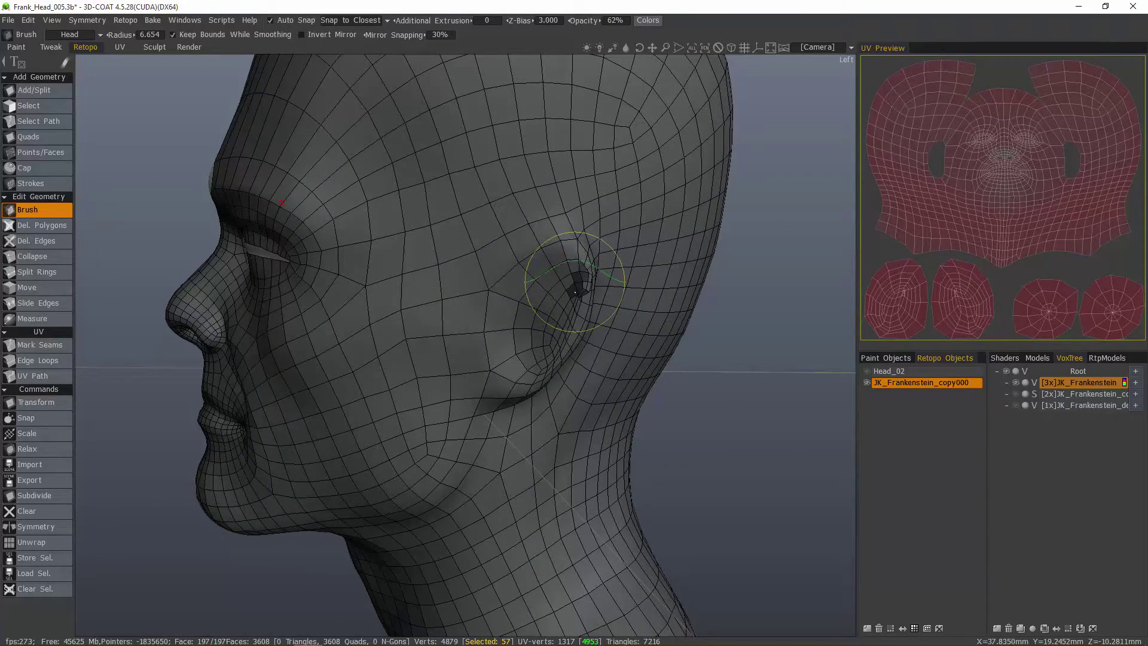
middle_click_drag(576, 288, 487, 225)
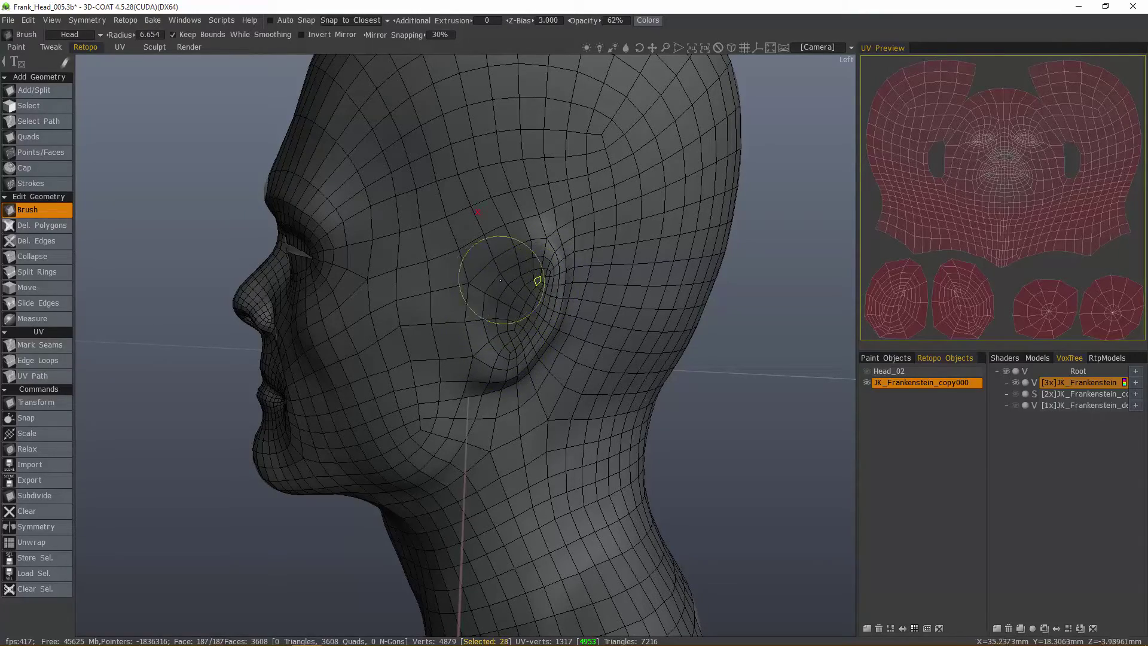
- Turn off Auto Snap and smooth the ear's retopo mesh off the sculpt with a brush radius of 13.755
left_click_drag(499, 246, 820, 362, "alt")
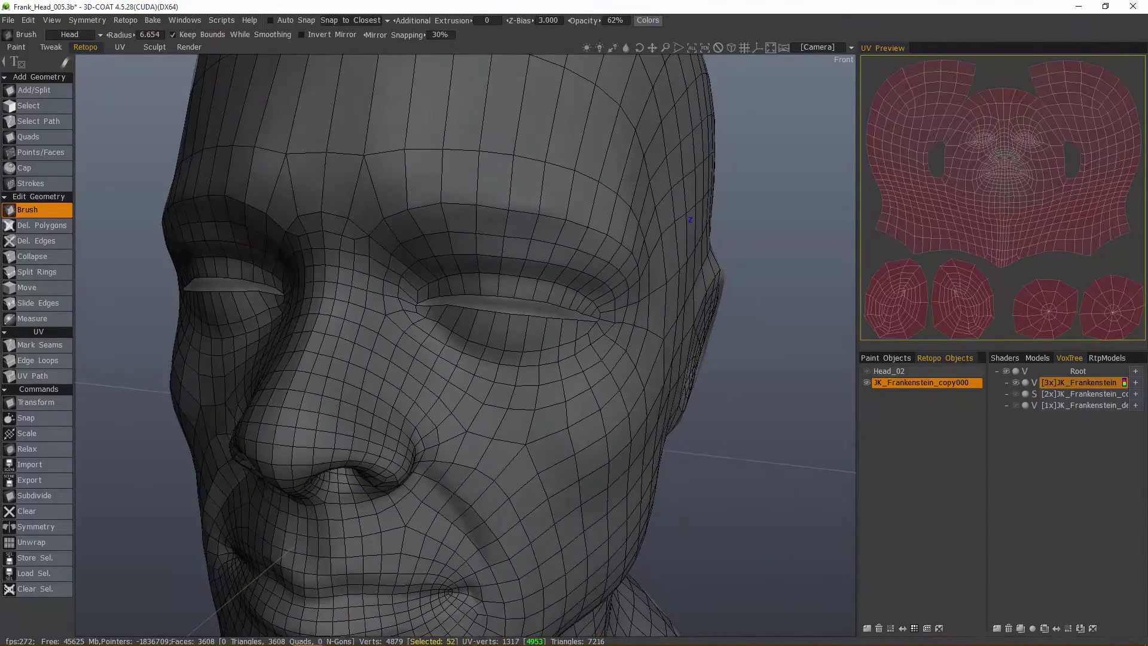
mouse_move(724, 338)
right_mouse_down("alt")
mouse_move(684, 328)
mouse_move(698, 317)
right_mouse_up("alt")
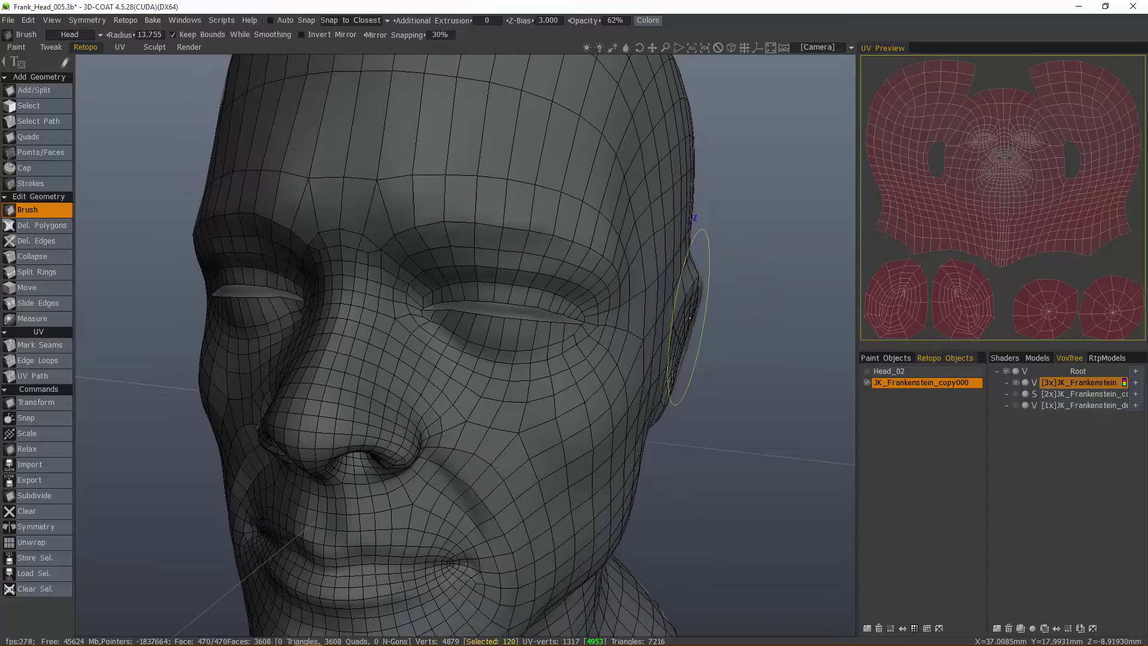
mouse_move(690, 318)
left_mouse_down()
mouse_move(658, 305)
mouse_move(662, 358)
mouse_move(512, 406)
mouse_move(546, 376)
mouse_move(526, 377)
left_mouse_up()
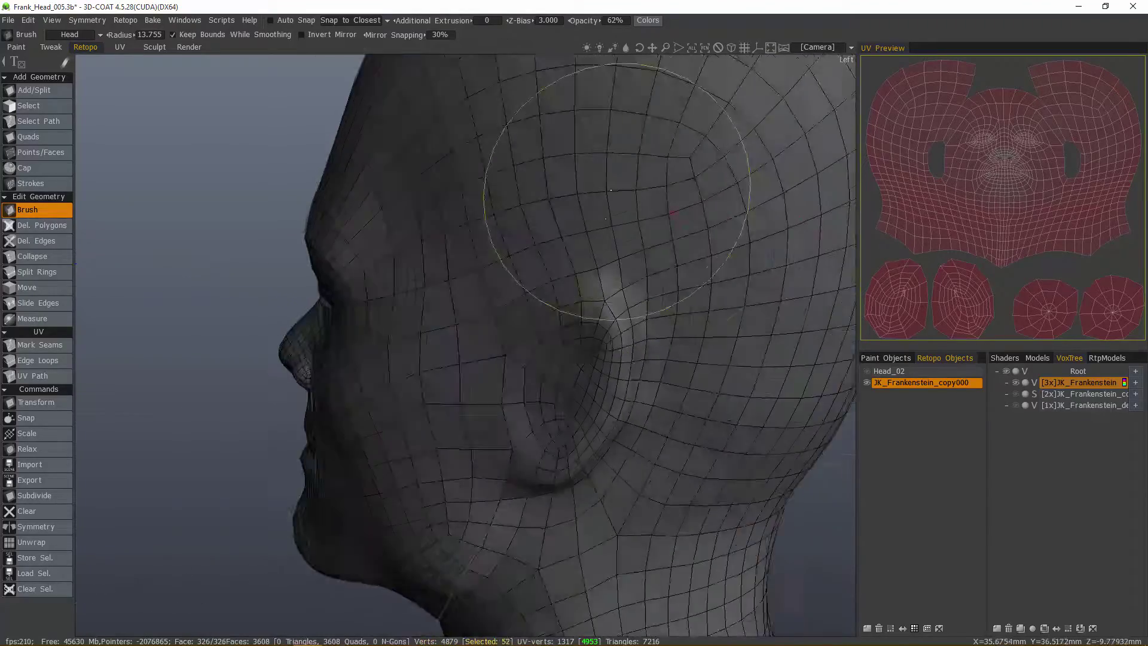
- Try to snap the retopo mesh to the sculpt with Snap to Closest Along Normal and inspect the ear
left_click_drag(610, 190, 525, 170, "alt")
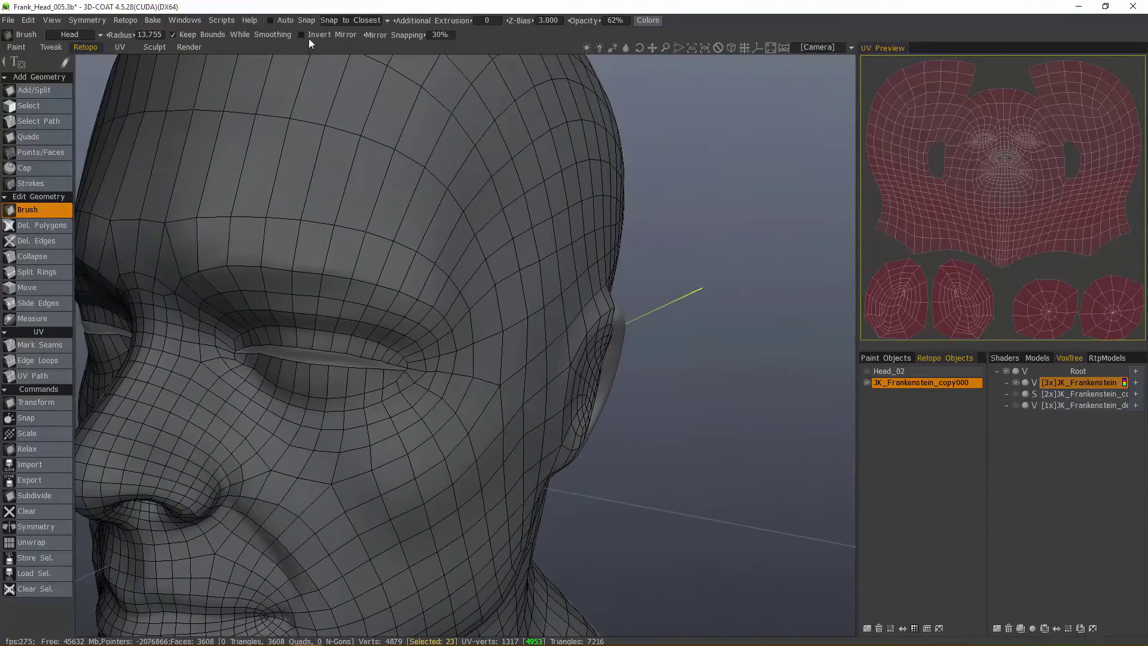
left_click(352, 23)
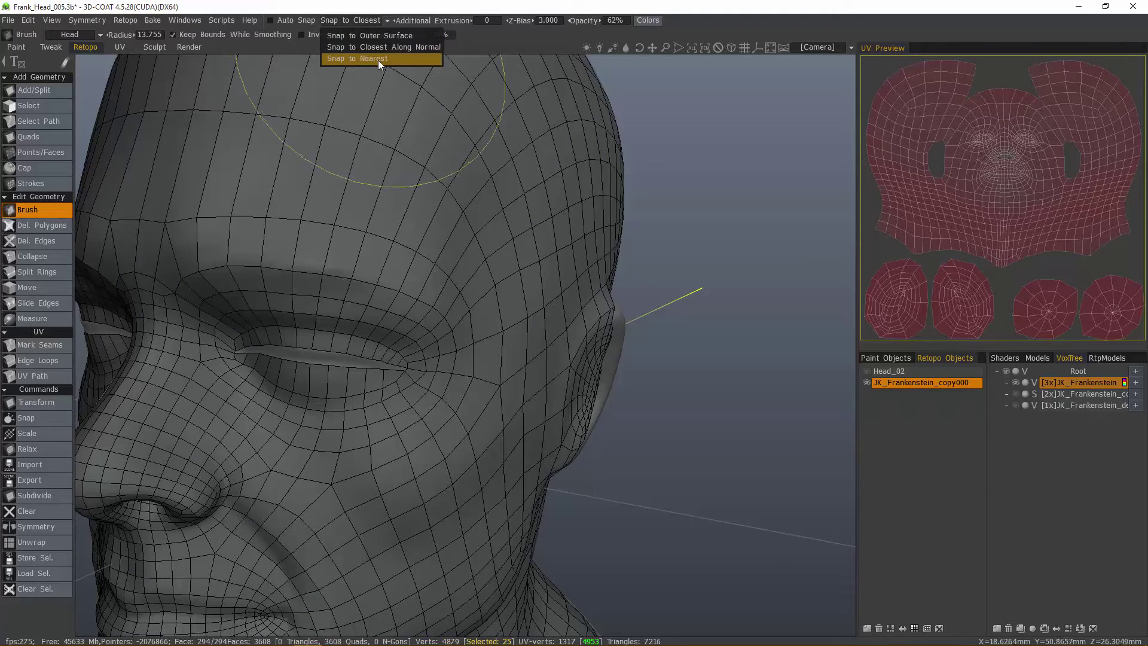
left_click(389, 48)
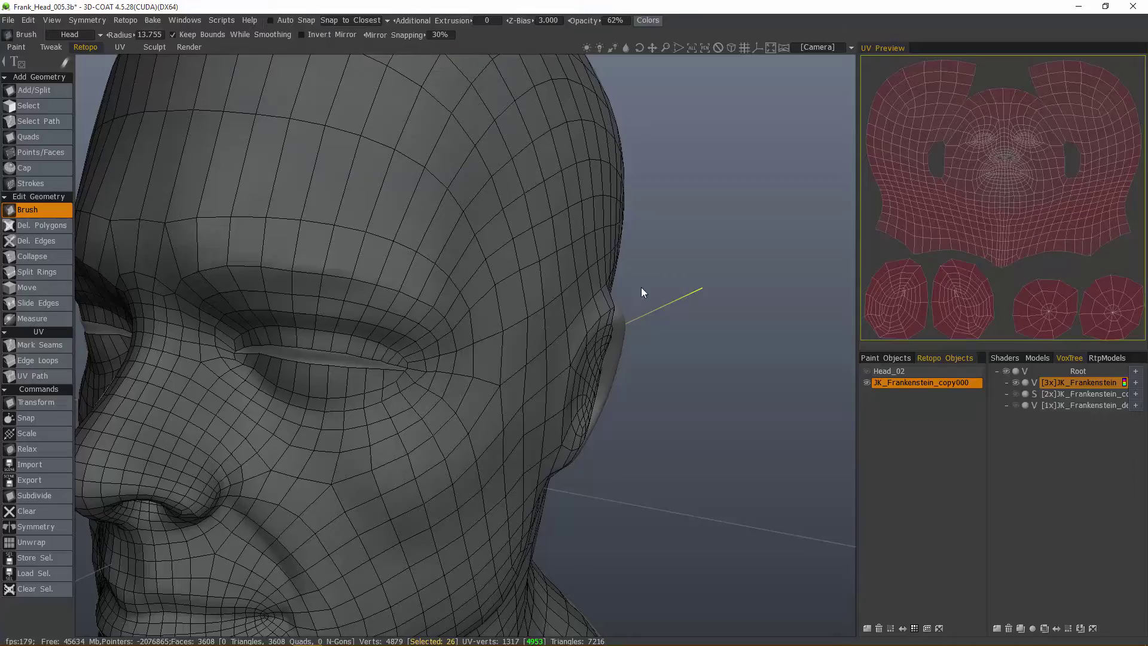
left_click(44, 420)
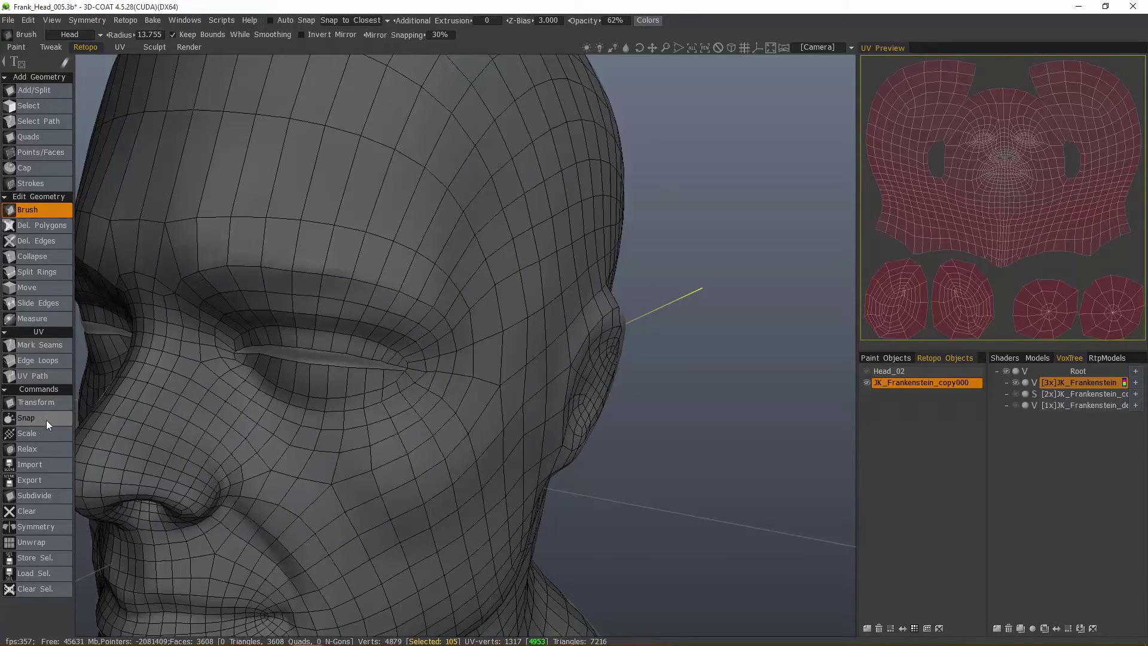
key("KP_4")
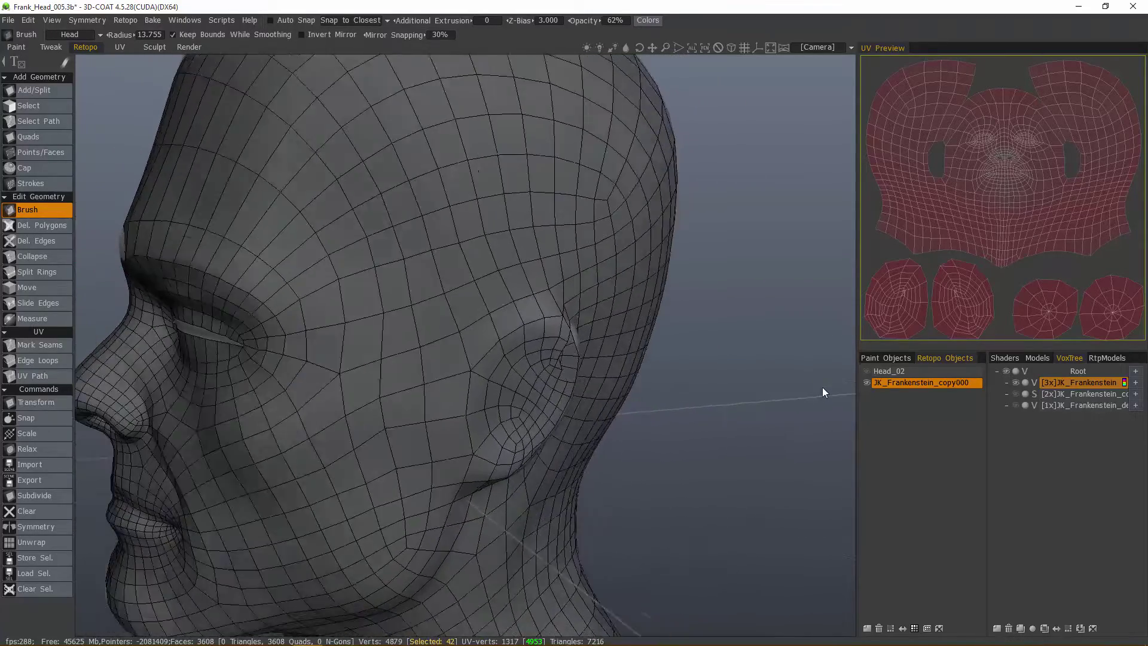
mouse_move(825, 392)
left_mouse_down()
mouse_move(720, 369)
mouse_move(557, 371)
left_mouse_up()
scroll(517, 356, "up", 4)
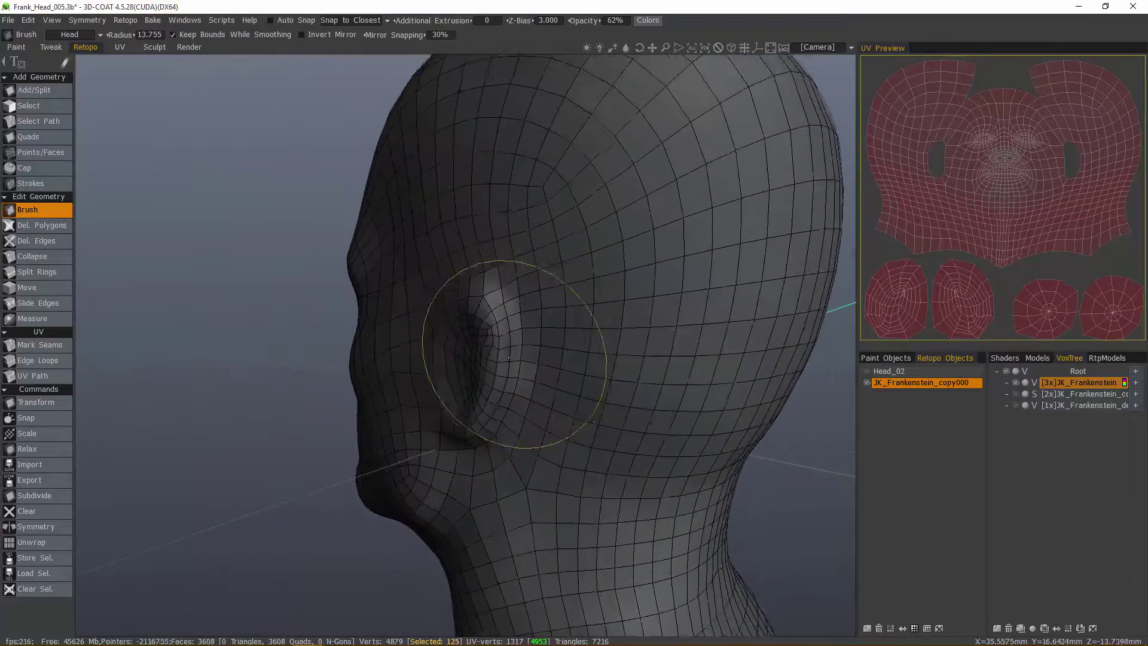
mouse_move(491, 343)
left_mouse_down("alt")
mouse_move(451, 268)
mouse_move(387, 302)
left_mouse_up("alt")
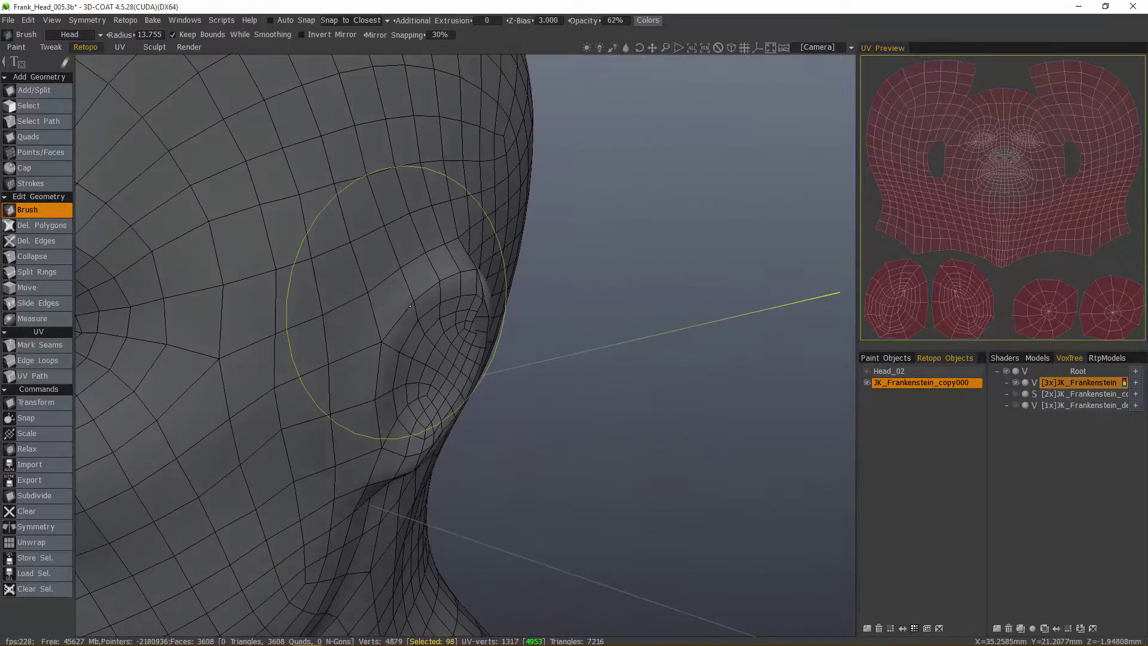
- Set the snapping mode to Snap to Outer Surface and snap the retopo mesh to the sculpt
left_click(345, 22)
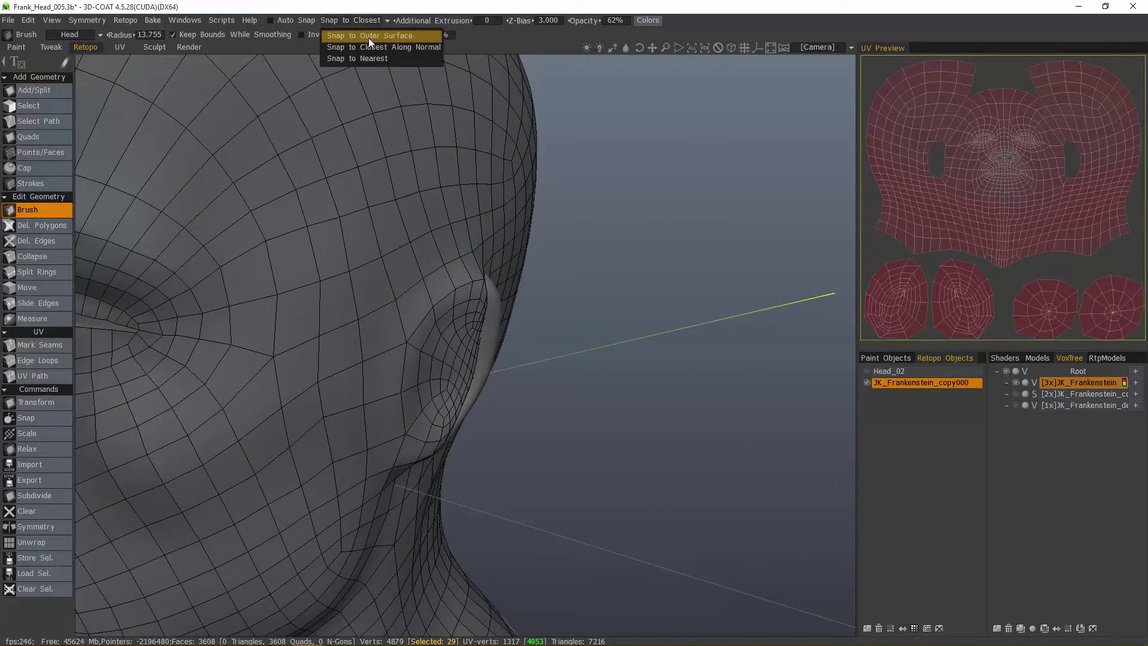
left_click(370, 37)
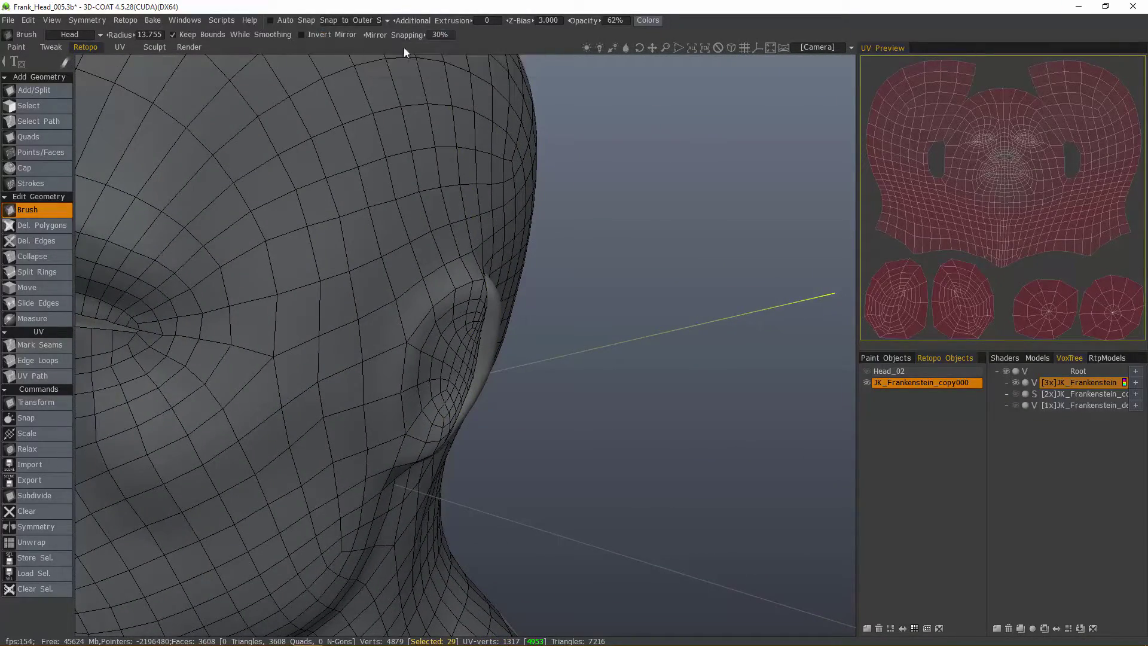
left_click(44, 422)
left_click_drag(832, 386, 785, 412)
mouse_move(426, 493)
left_mouse_down("alt")
mouse_move(452, 467)
mouse_move(504, 308)
mouse_move(553, 300)
mouse_move(515, 281)
left_mouse_up("alt")
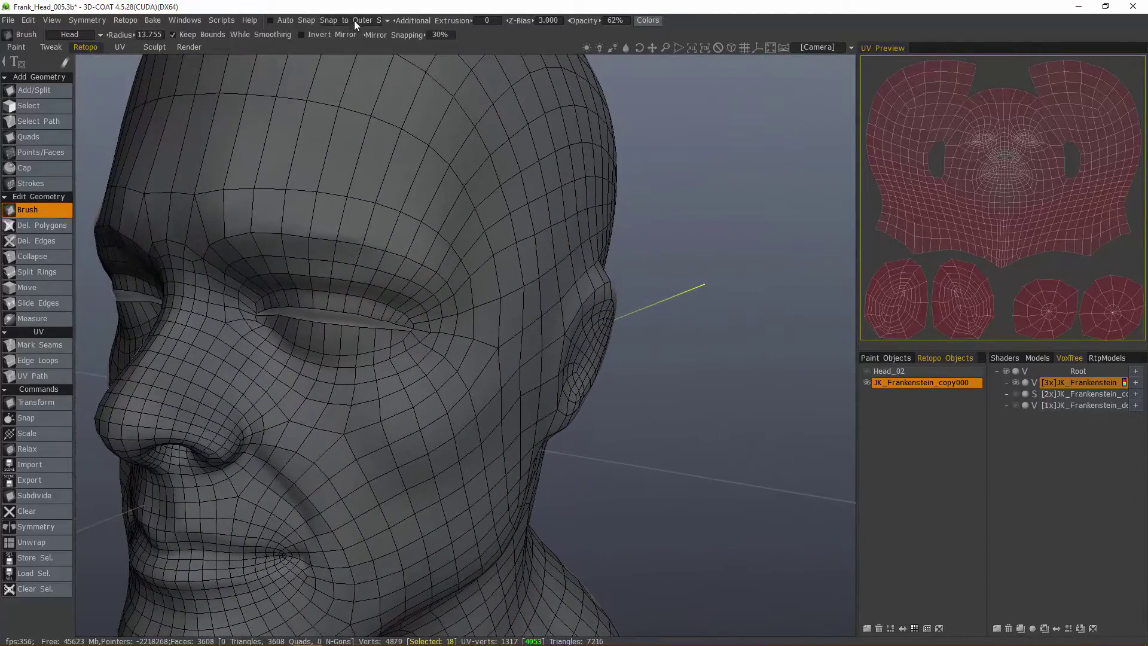
- Turn on Auto Snap and brush the ear's retopo mesh smooth with brush radii of 6.564 and 8.796
mouse_move(676, 348)
left_mouse_down("alt")
mouse_move(639, 323)
mouse_move(634, 301)
left_mouse_up("alt")
right_click_drag(633, 306, 613, 363)
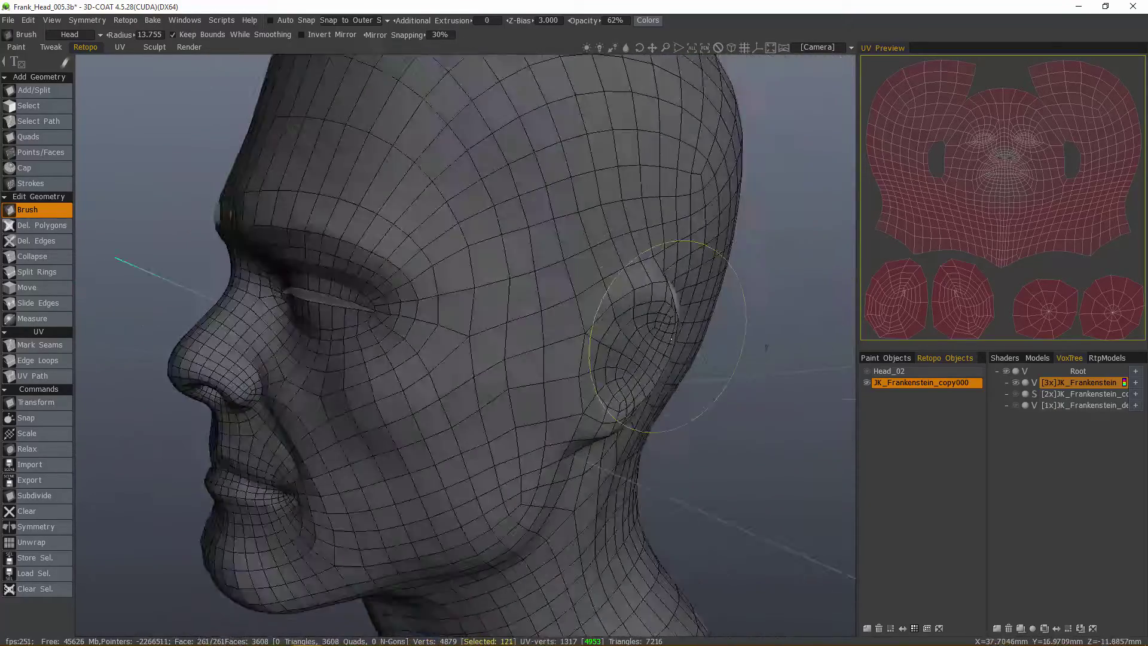
left_click_drag(671, 339, 526, 269, "alt")
left_click(281, 24)
left_click_drag(478, 209, 428, 218, "alt")
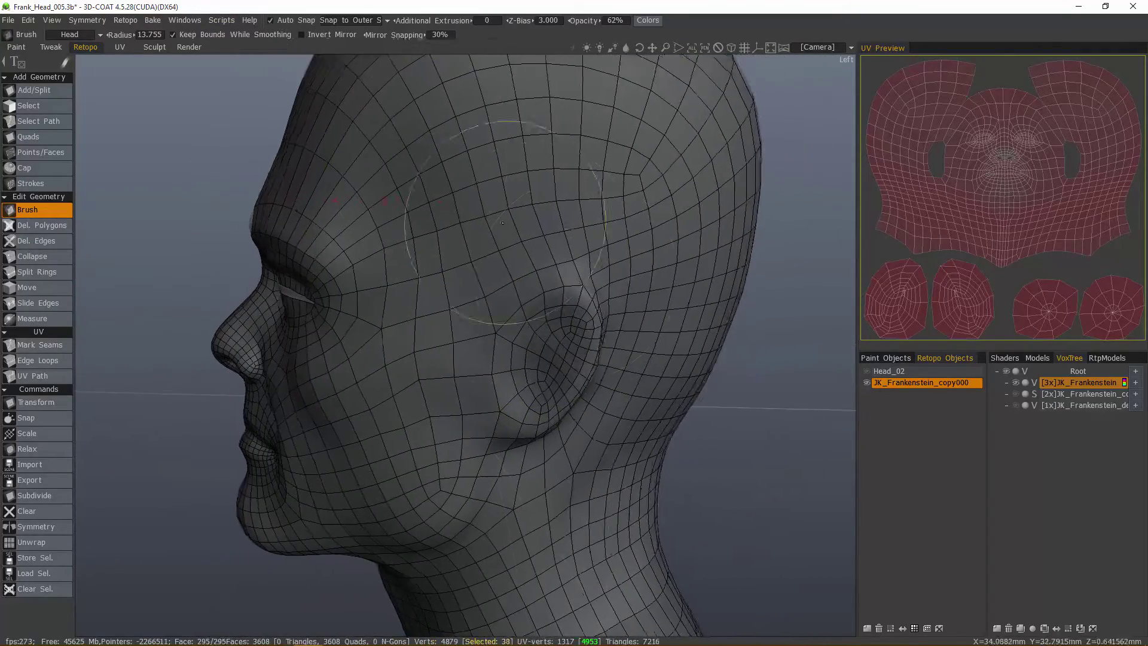
mouse_move(583, 329)
middle_mouse_down("alt")
mouse_move(480, 323)
mouse_move(480, 310)
middle_mouse_up("alt")
right_click_drag(481, 310, 445, 314)
scroll(436, 315, "down", 1)
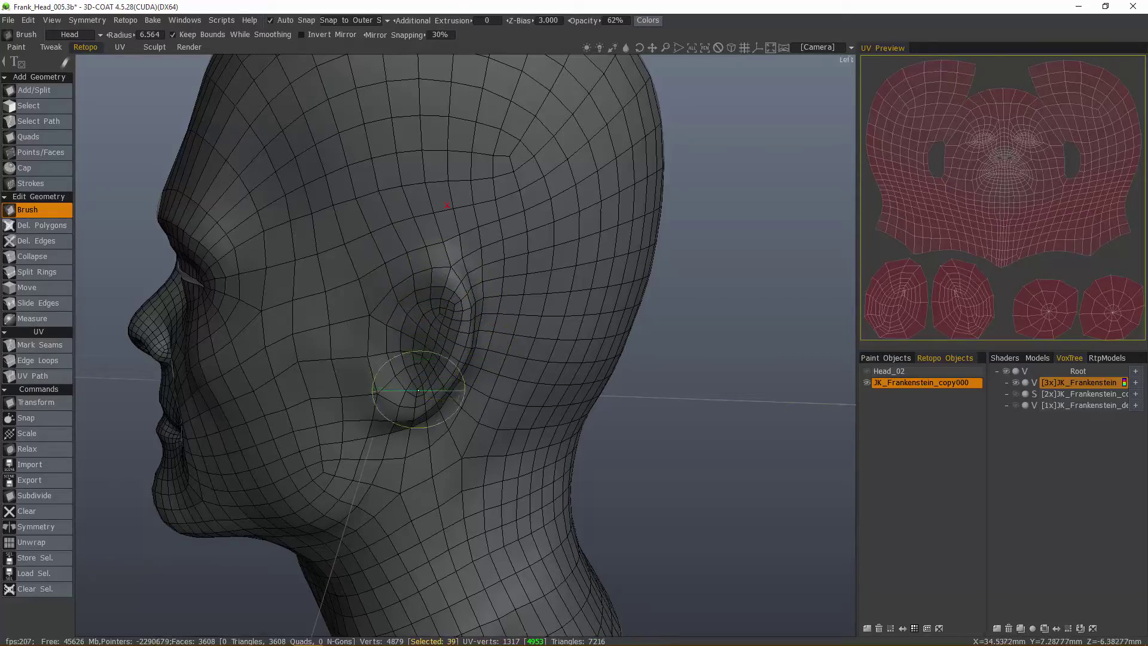
mouse_move(351, 311)
left_mouse_down("alt")
mouse_move(413, 302)
mouse_move(405, 320)
mouse_move(443, 309)
left_mouse_up("alt")
mouse_move(443, 309)
middle_mouse_down()
mouse_move(460, 257)
mouse_move(443, 288)
middle_mouse_up()
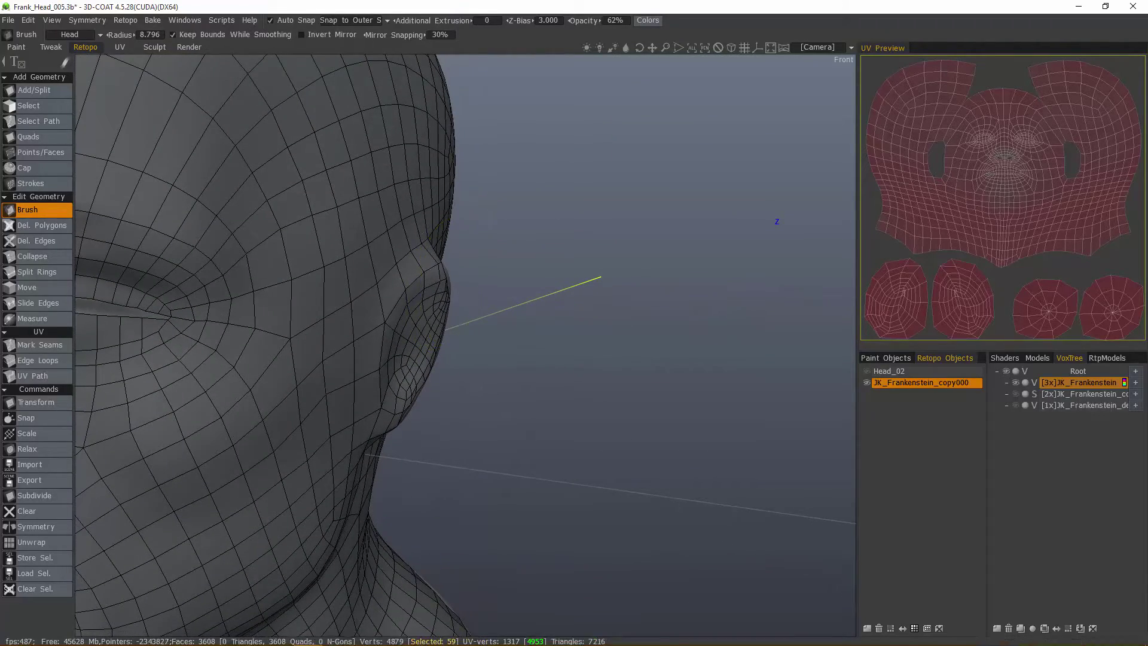
- Brush the ear's retopo mesh at radius 13.107 with Auto Snap off and at radius 8.764 with Auto Snap on
mouse_move(443, 285)
left_mouse_down("alt")
mouse_move(426, 276)
mouse_move(430, 296)
mouse_move(444, 289)
left_mouse_up("alt")
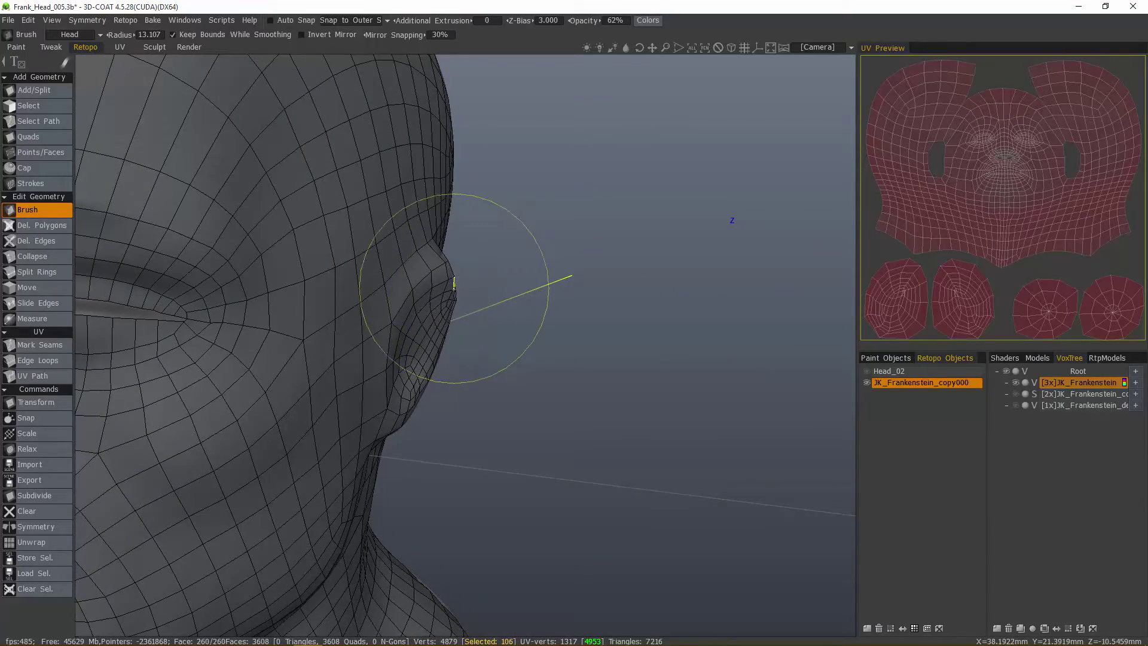
mouse_move(457, 284)
middle_mouse_down()
mouse_move(445, 290)
mouse_move(464, 305)
mouse_move(449, 302)
middle_mouse_up()
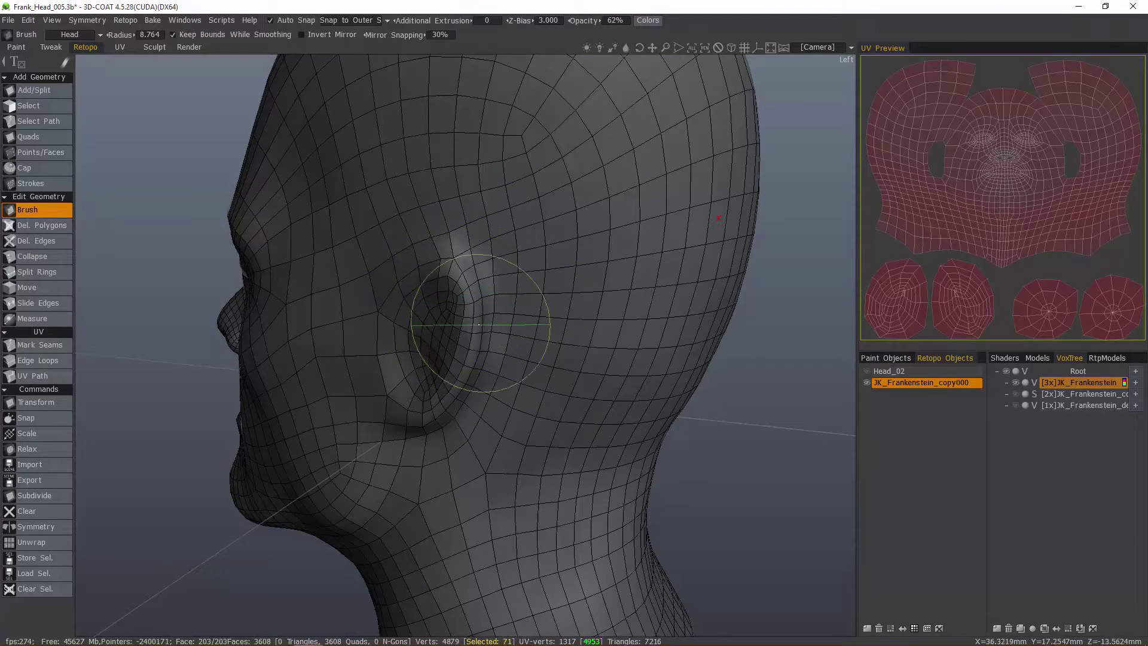
middle_click_drag(466, 303, 538, 442)
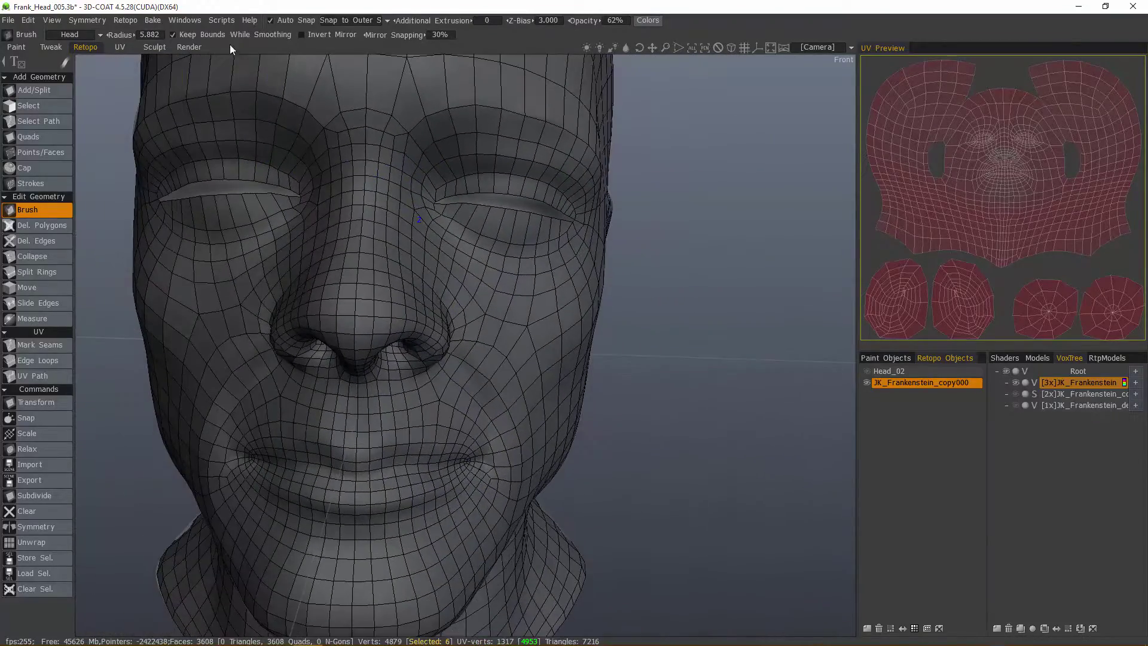
- Turn off Auto Snap and brush the mouth-corner vertices off the sculpt surface with a brush radius of 6.929
left_click_drag(156, 287, 334, 382, "alt")
right_click_drag(383, 395, 491, 434, "alt")
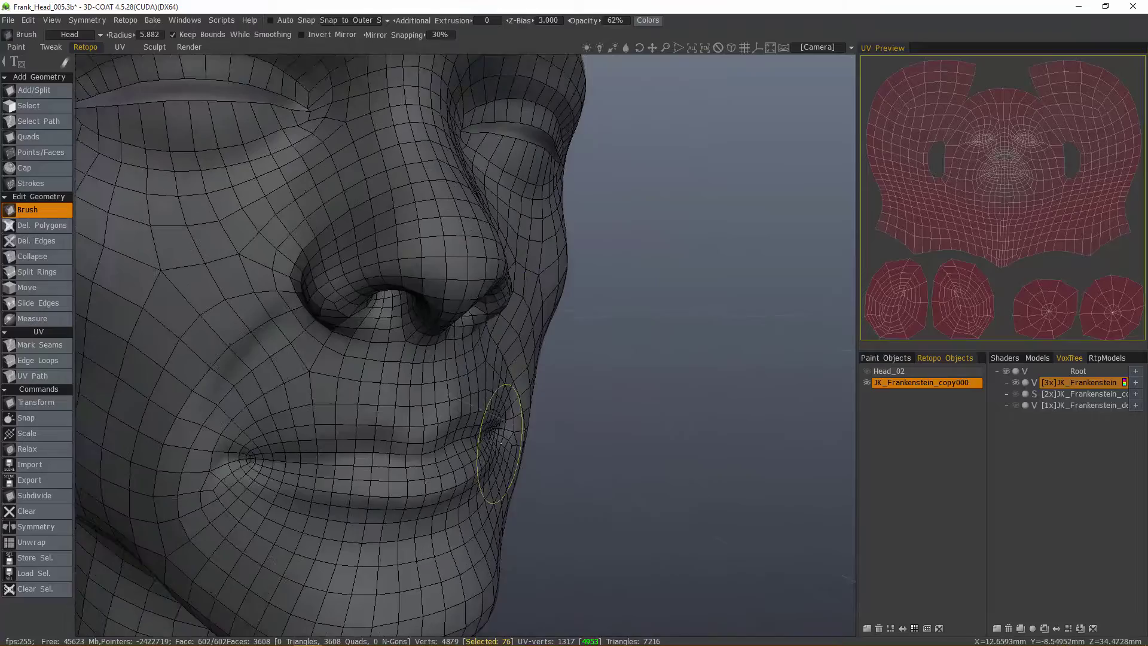
mouse_move(490, 434)
middle_mouse_down("alt")
mouse_move(490, 409)
mouse_move(541, 443)
mouse_move(542, 413)
middle_mouse_up("alt")
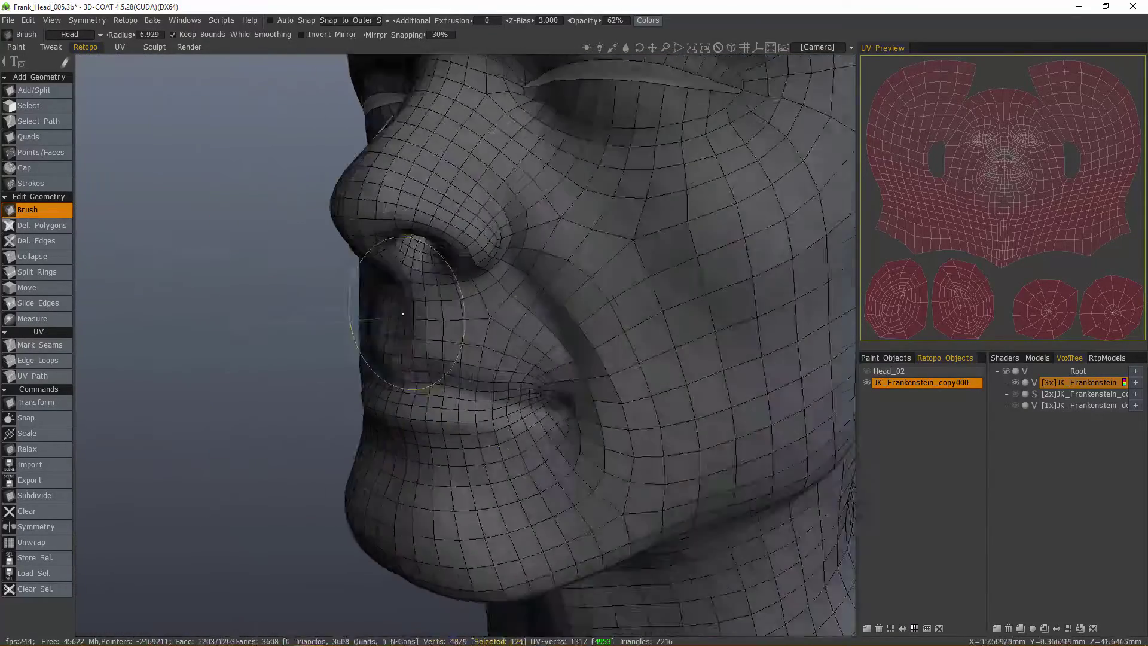
middle_click_drag(137, 335, 169, 350)
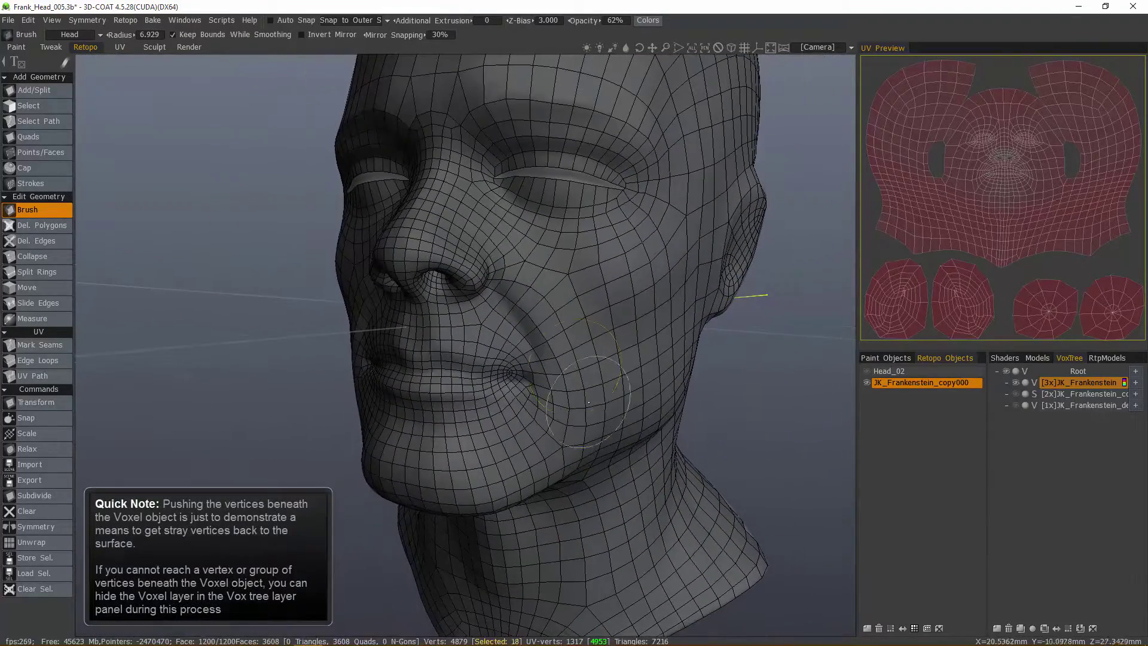
- Snap the retopo mesh to the sculpt and inspect the vertices at the mouth corner
left_click(51, 421)
right_click_drag(214, 400, 571, 451)
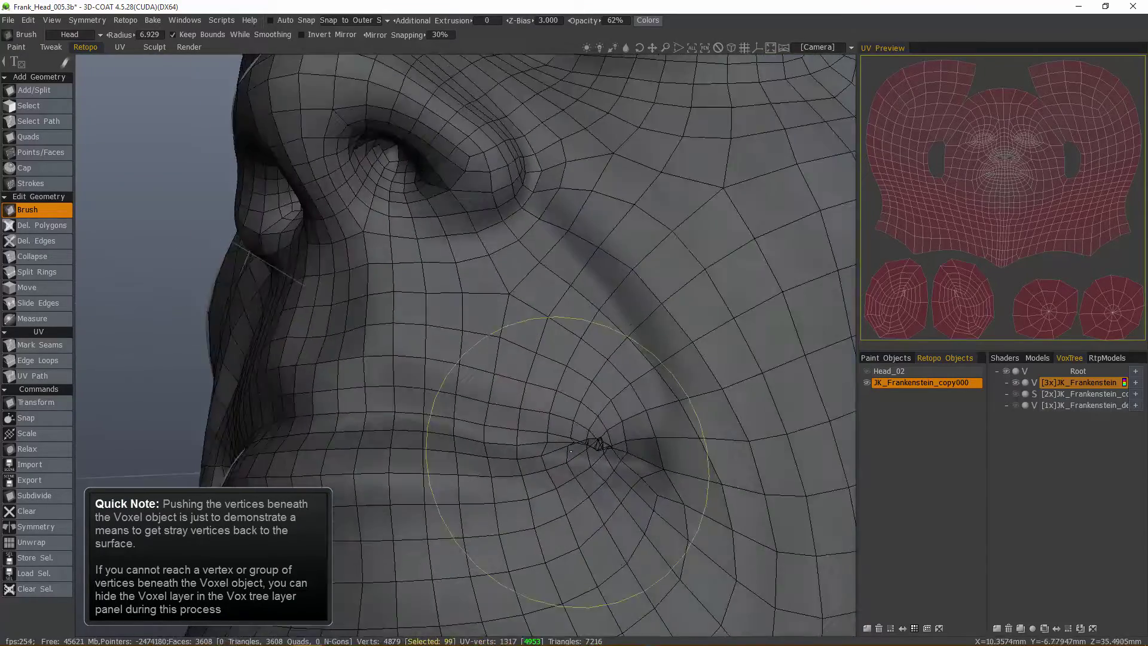
middle_click_drag(571, 449, 593, 445)
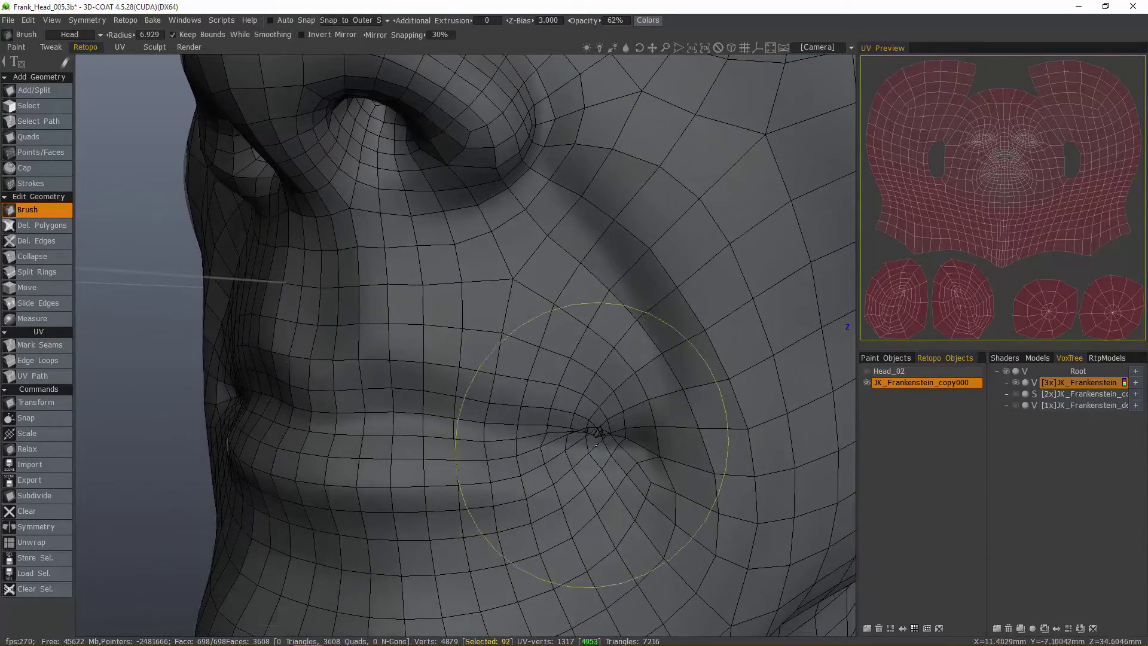
scroll(418, 359, "down", 5)
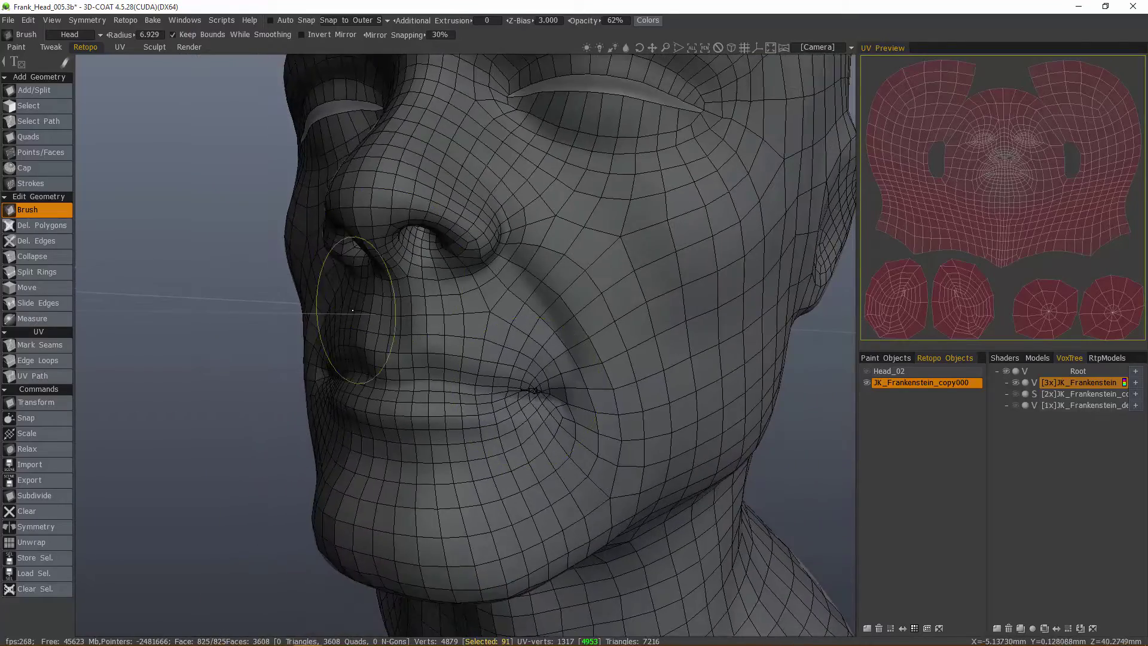
middle_click_drag(353, 309, 274, 396)
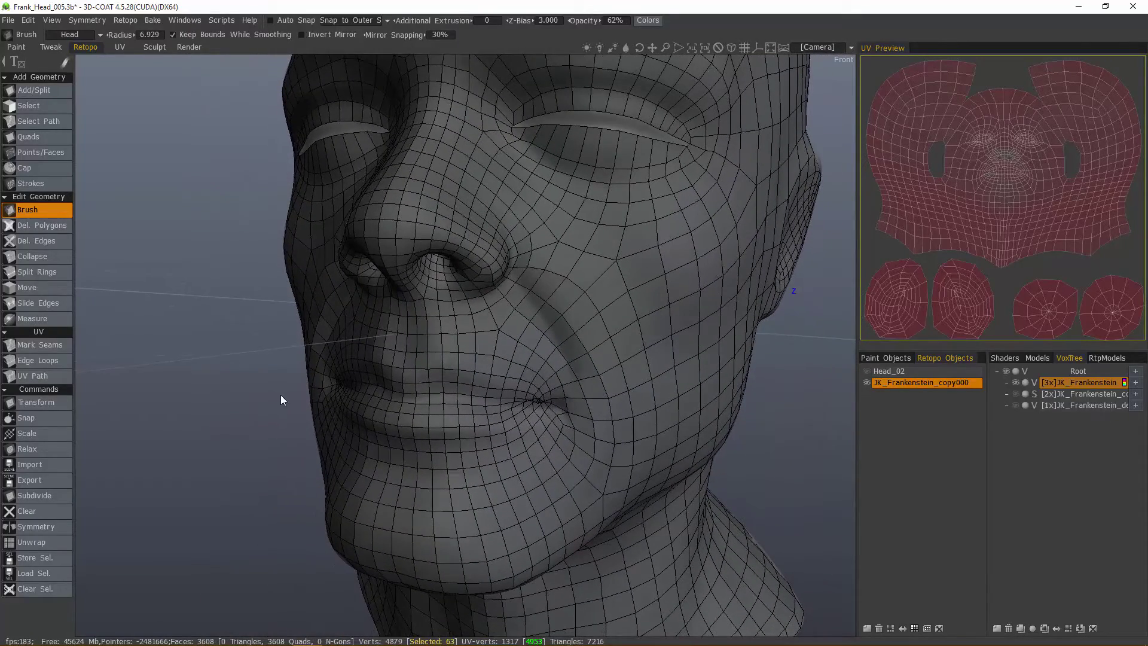
- Select the vertices around the mouth corner with the Select tool in Vertices mode at radius 2.892
left_click(49, 110)
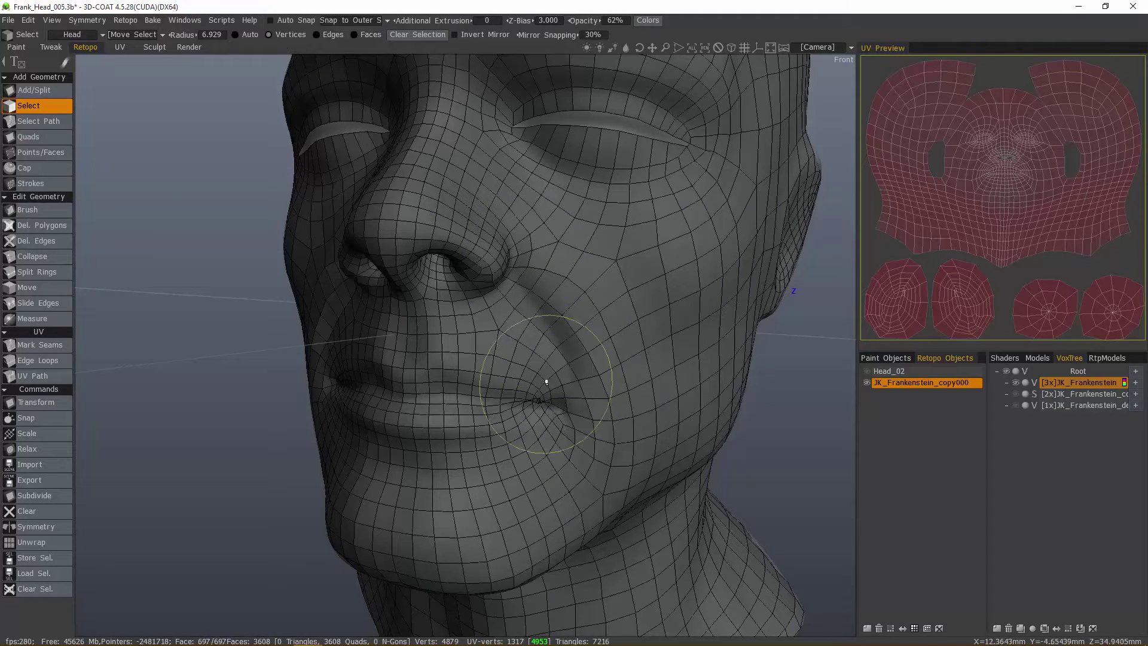
right_click_drag(547, 407, 542, 397)
left_click(543, 396)
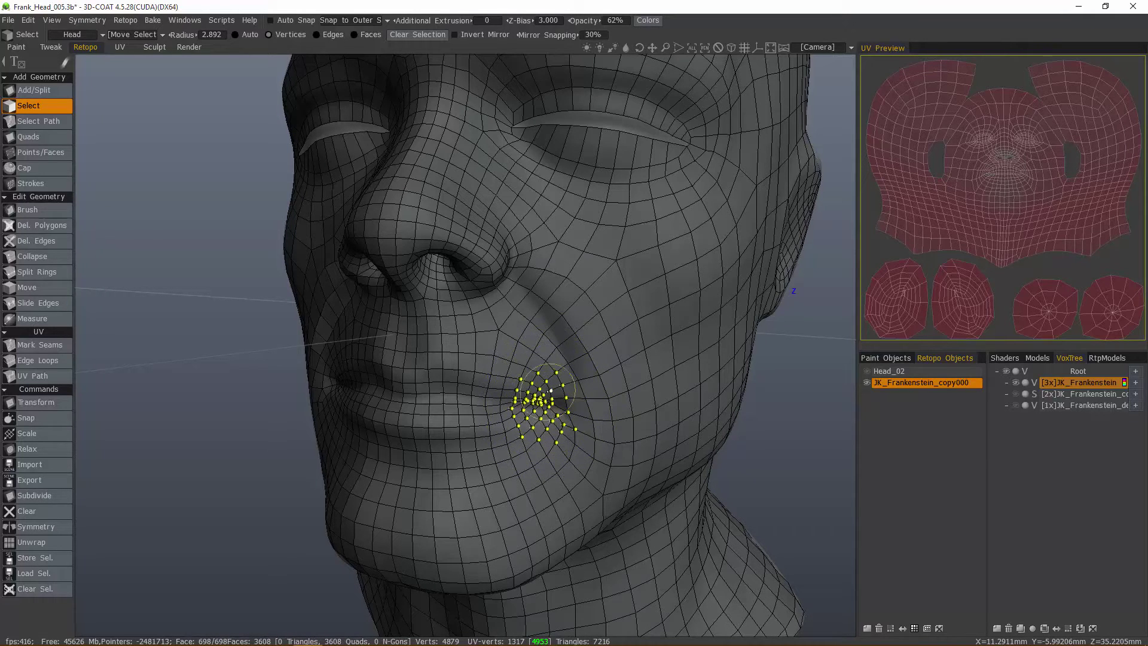
left_click_drag(528, 393, 533, 427)
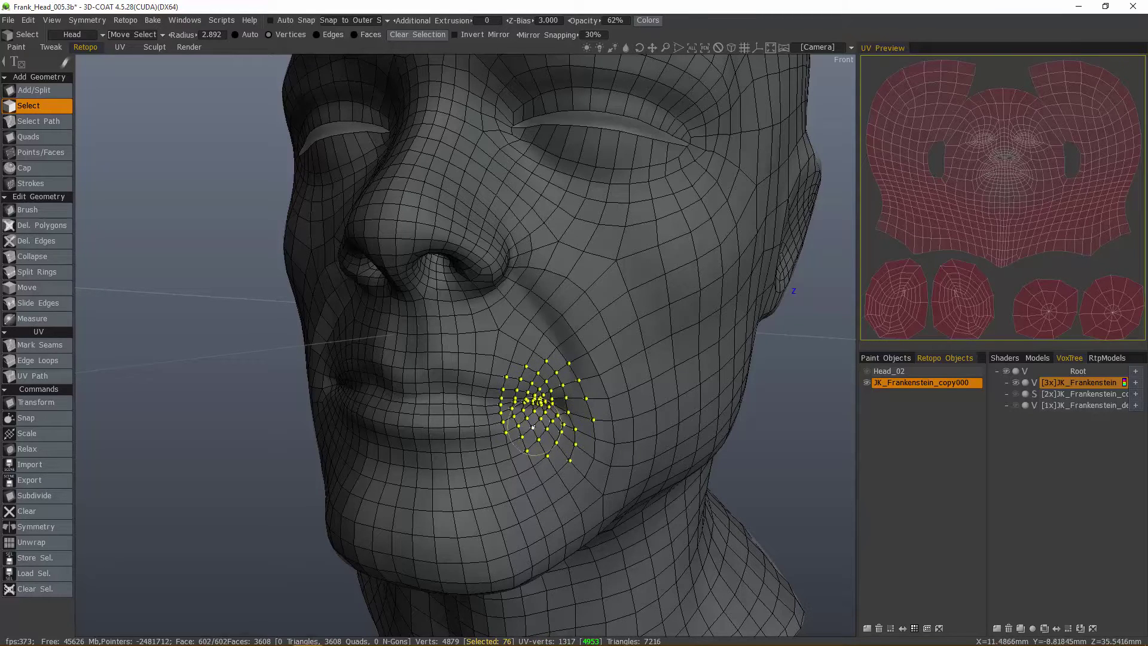
- Switch the selection to the closed freehand shape and outline the vertices around the mouth corner
mouse_move(65, 62)
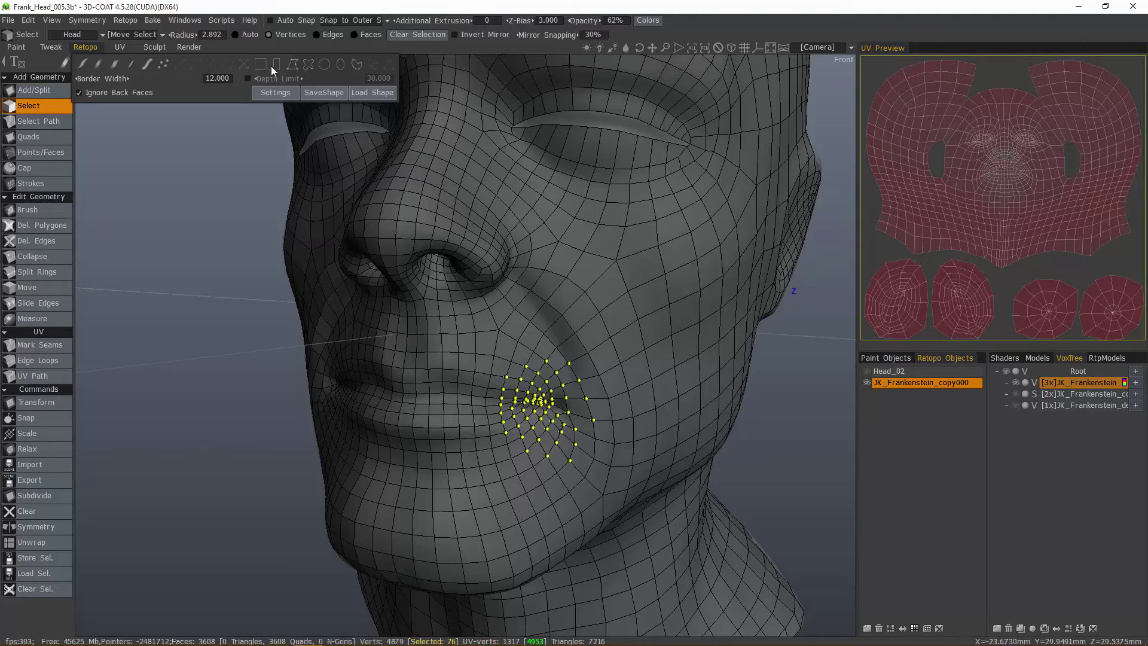
left_click(312, 67)
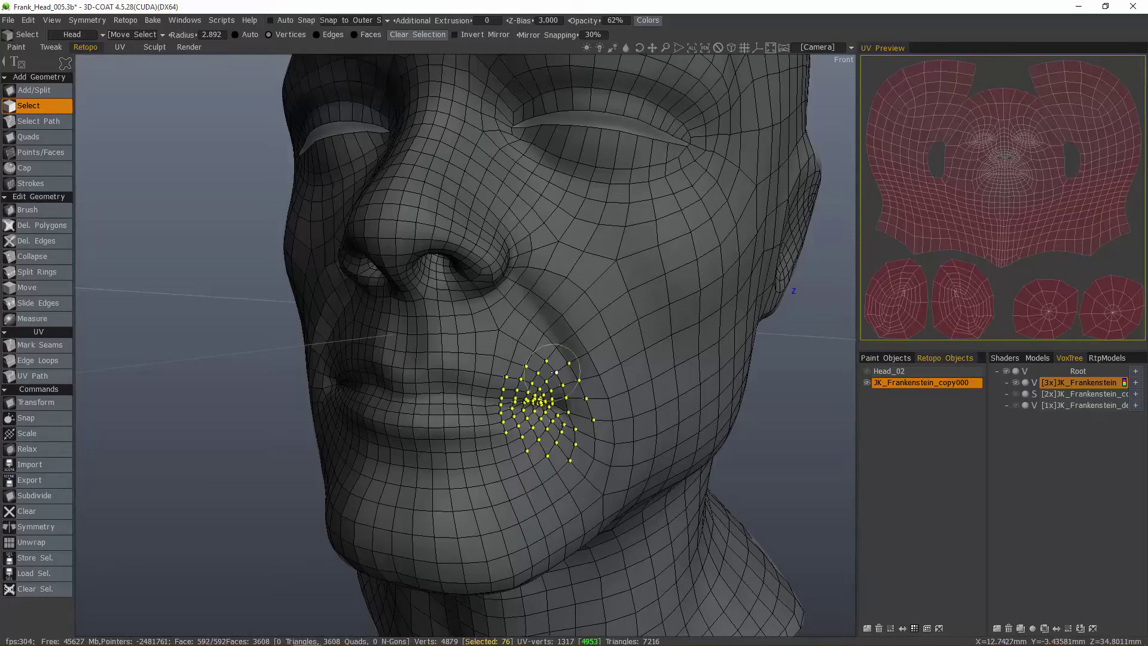
mouse_move(605, 400)
left_mouse_down()
mouse_move(498, 407)
mouse_move(516, 366)
left_mouse_up()
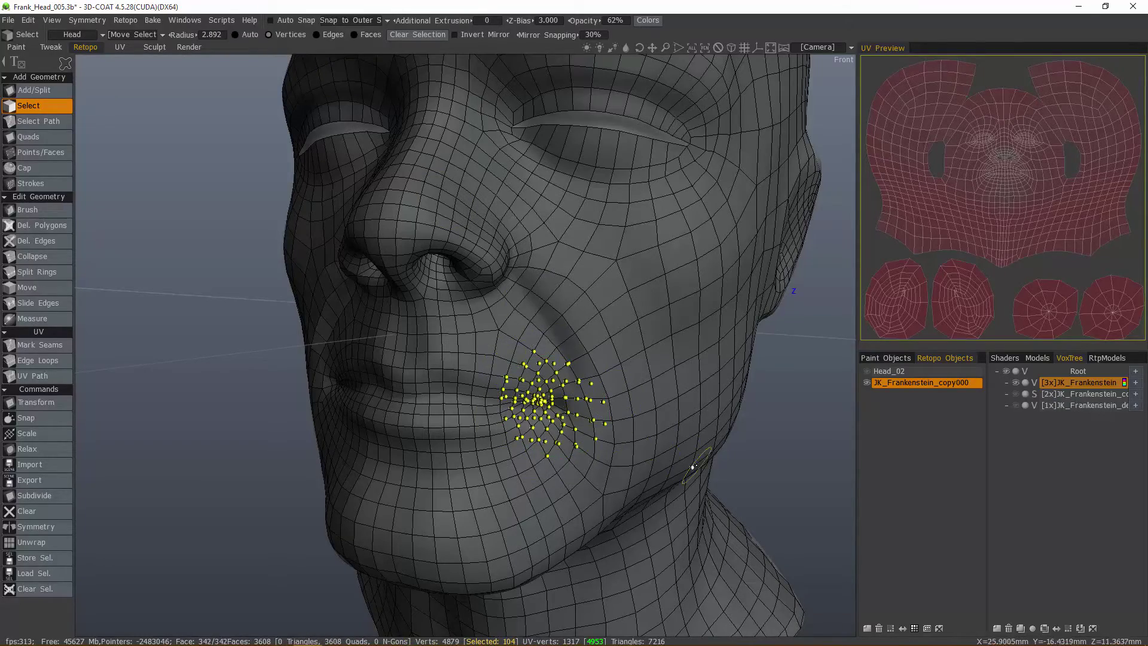
- Lasso an extra patch of vertices on the cheek near the jaw and undo that selection
left_click_drag(692, 466, 634, 292, "alt")
right_click_drag(648, 273, 488, 243)
left_click_drag(488, 244, 478, 240, "alt")
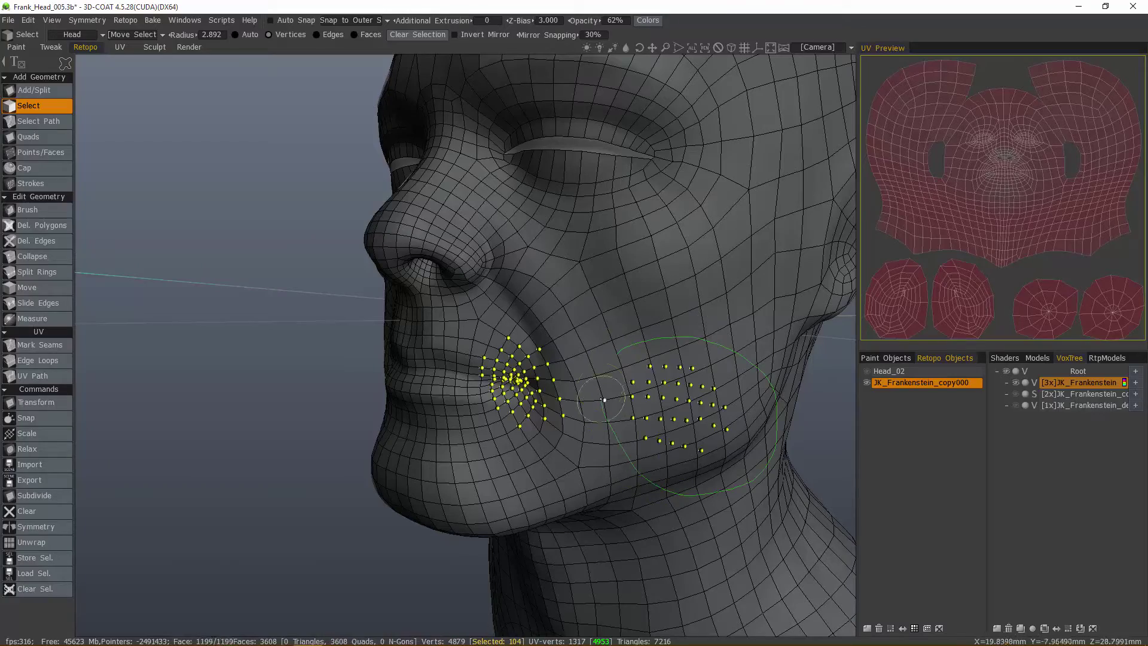
key("ctrl+z")
right_click_drag(594, 333, 819, 312)
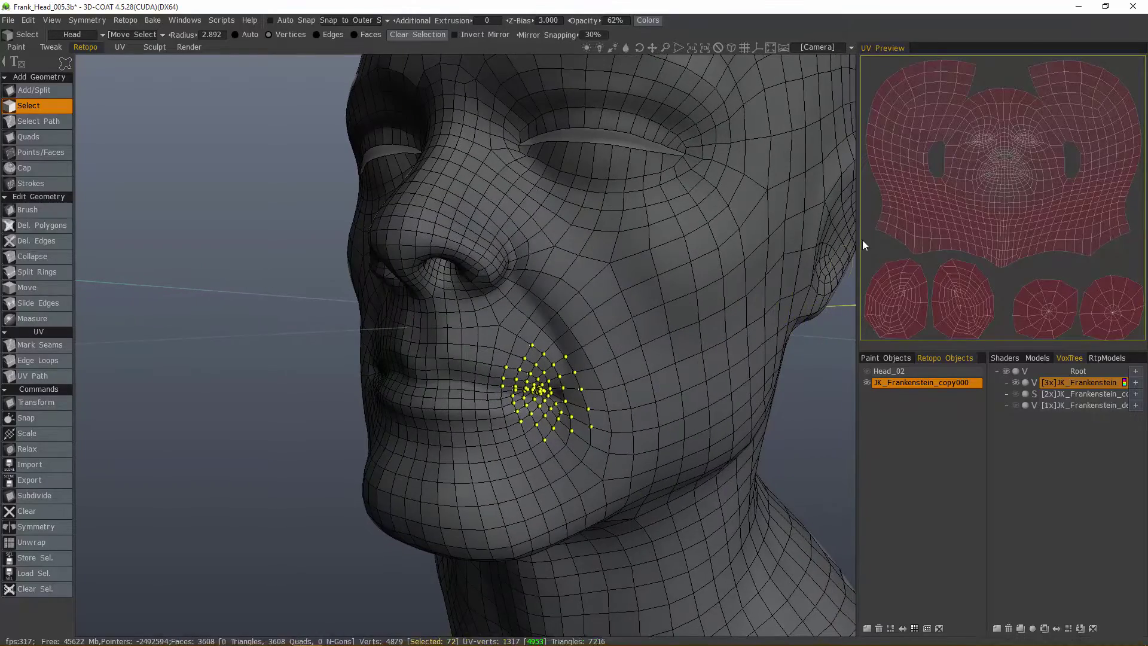
- Start the Transform command on the selected mouth-corner vertices and view its gizmo from the opposite side of the face
left_click_drag(854, 303, 608, 246, "alt")
left_click_drag(518, 146, 263, 41, "alt")
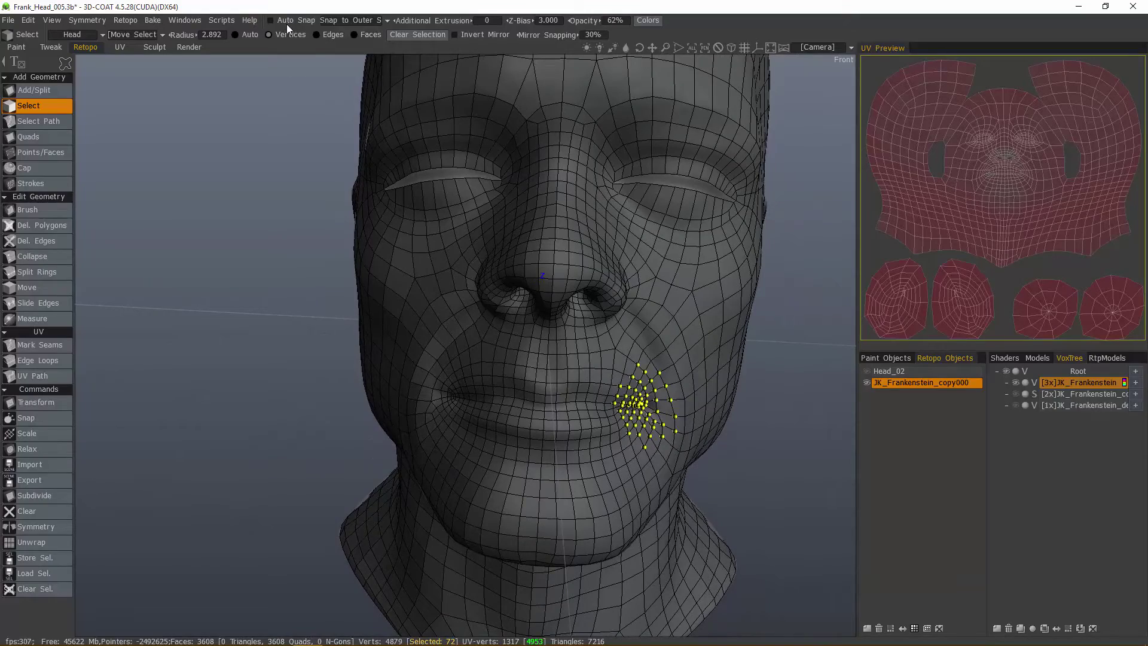
left_click_drag(616, 296, 771, 329, "alt")
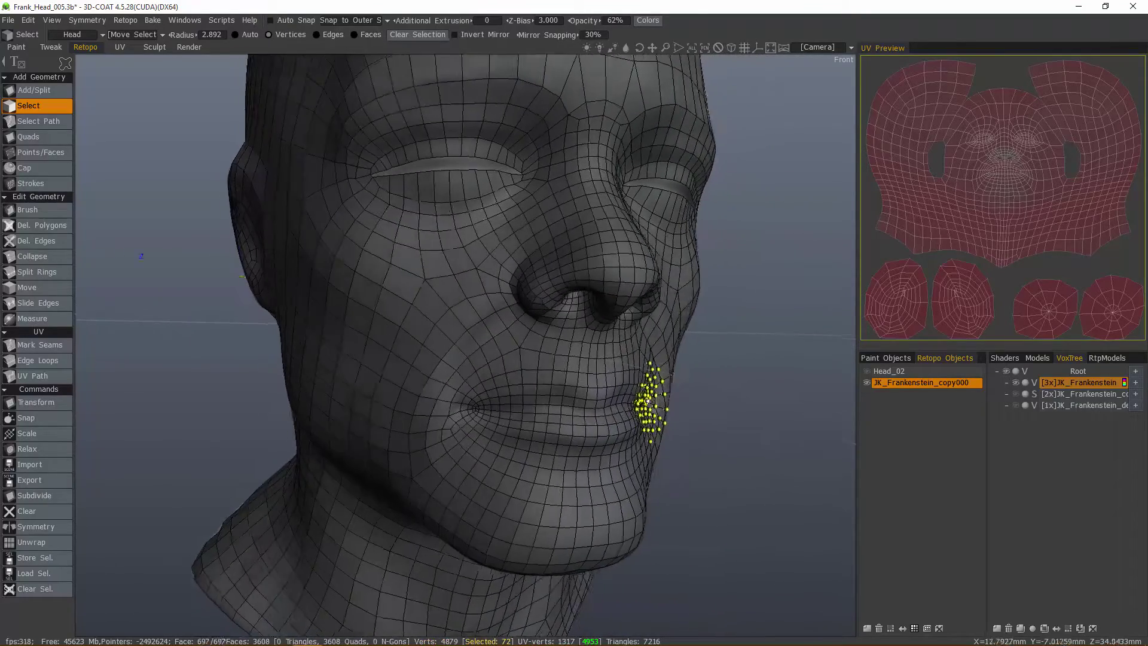
right_click_drag(648, 401, 640, 403)
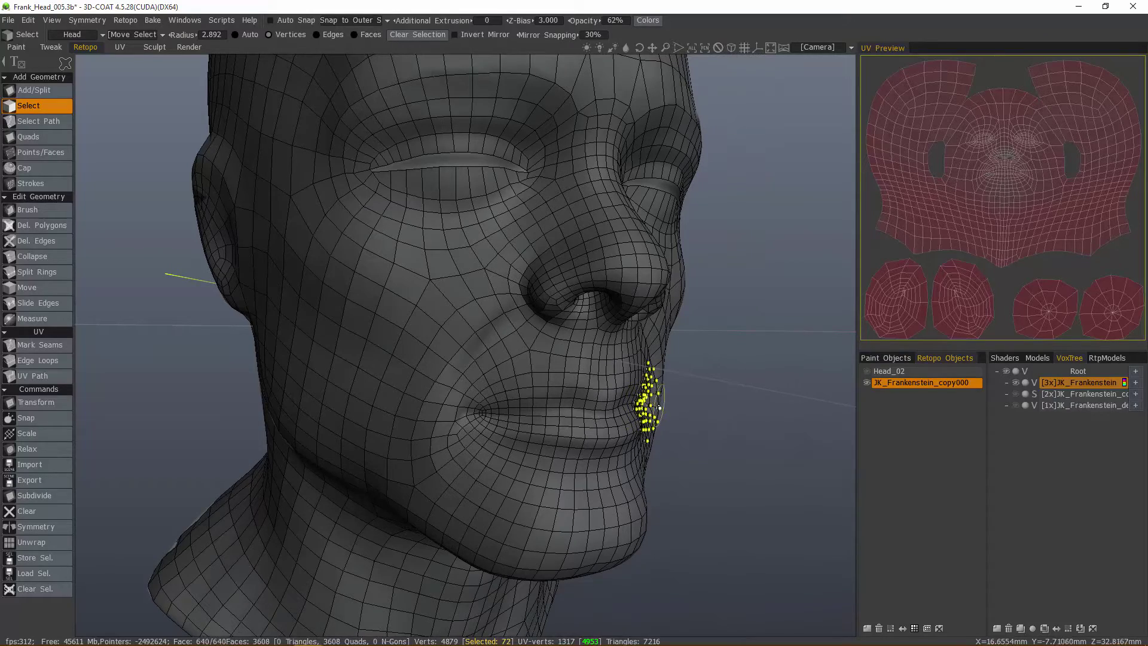
mouse_move(657, 393)
right_mouse_down()
mouse_move(588, 341)
mouse_move(633, 405)
mouse_move(651, 394)
right_mouse_up()
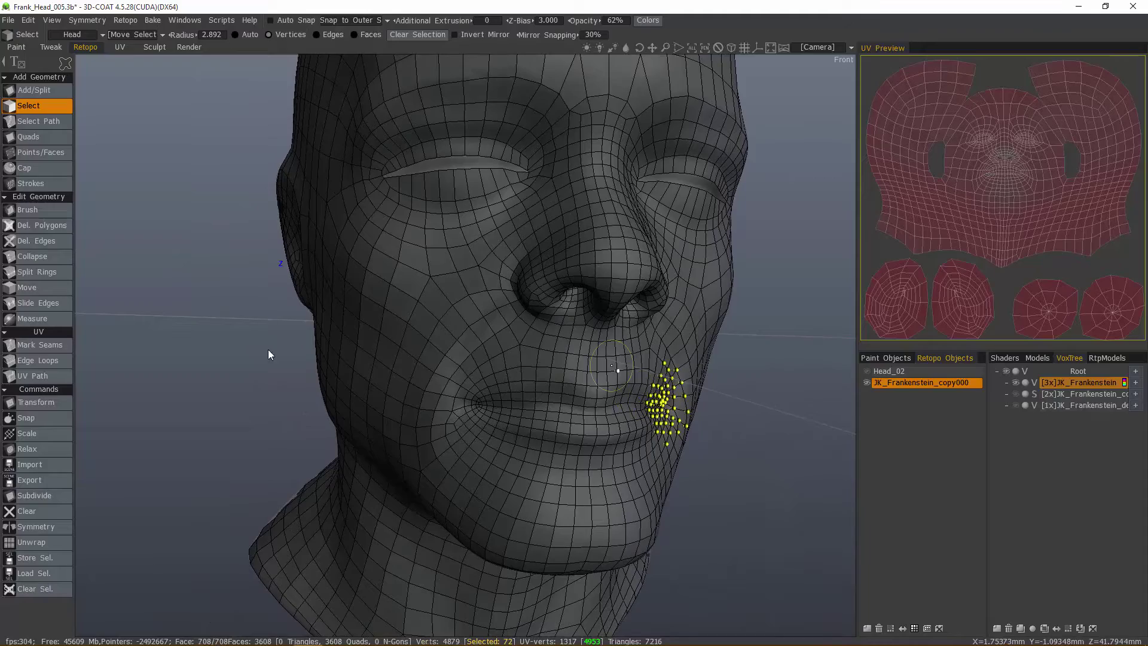
right_click_drag(270, 354, 99, 390)
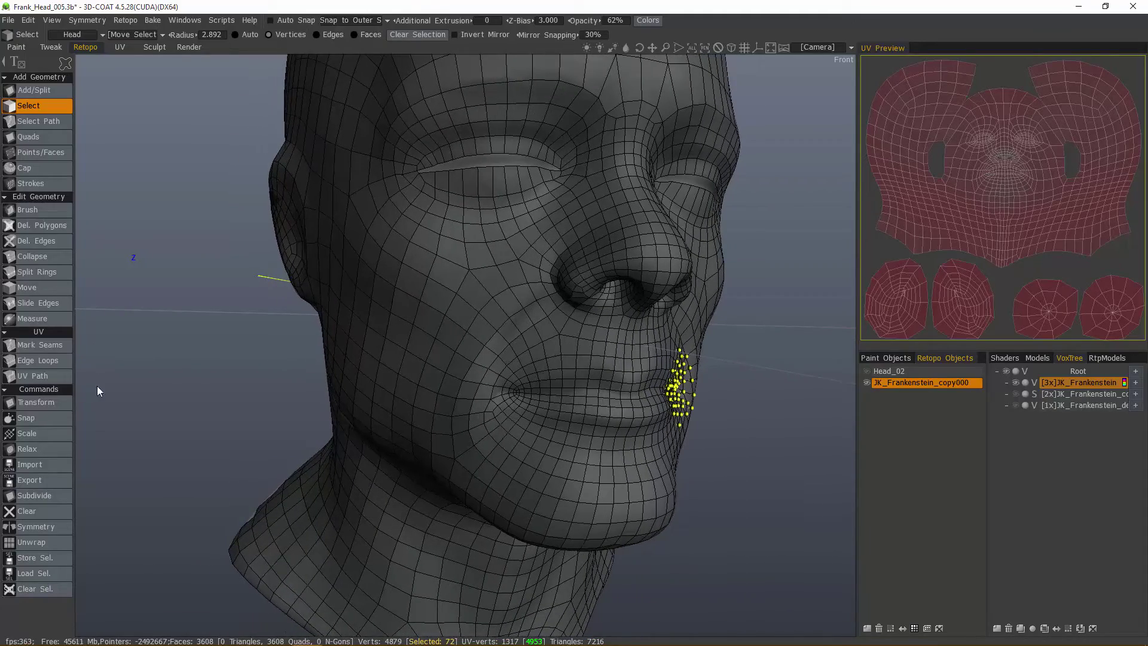
left_click(45, 404)
left_click_drag(700, 347, 654, 380, "alt")
left_click(199, 180)
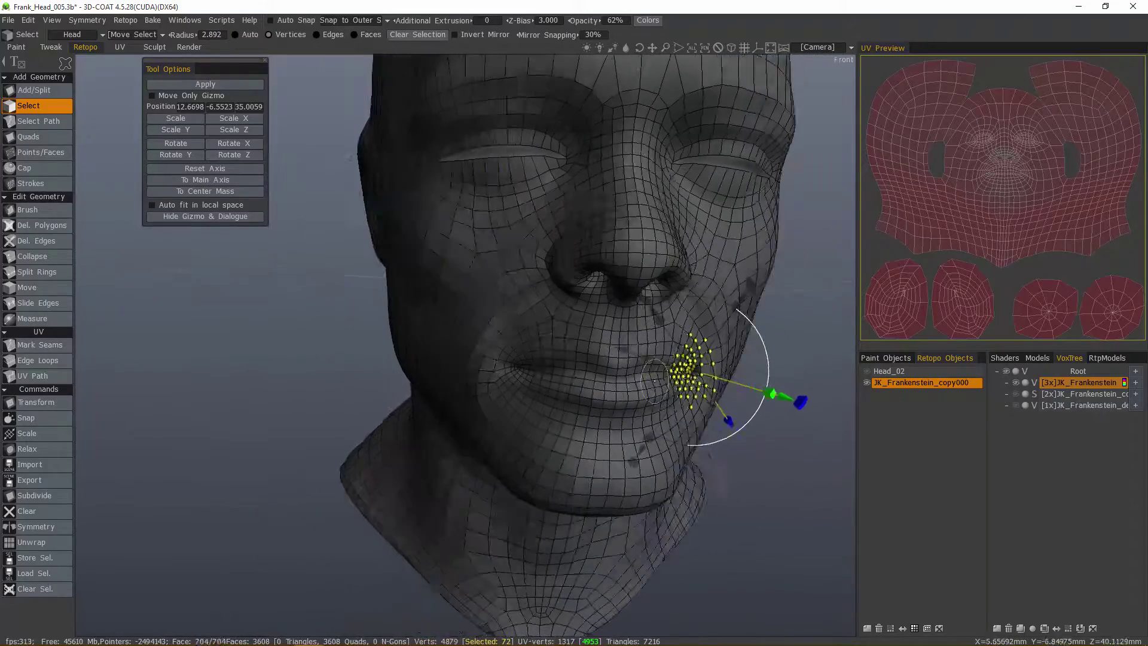
right_click_drag(655, 380, 688, 370)
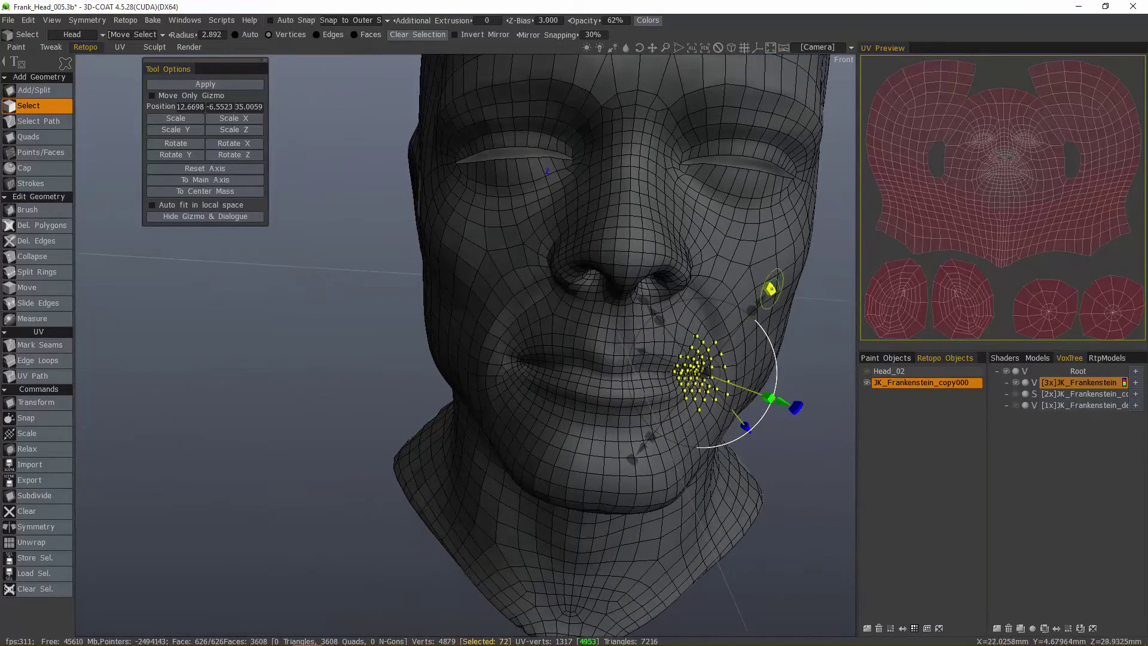
- Reorient the transform gizmo alone using Move Only Gizmo, leaving that option turned off
left_click_drag(771, 289, 784, 318)
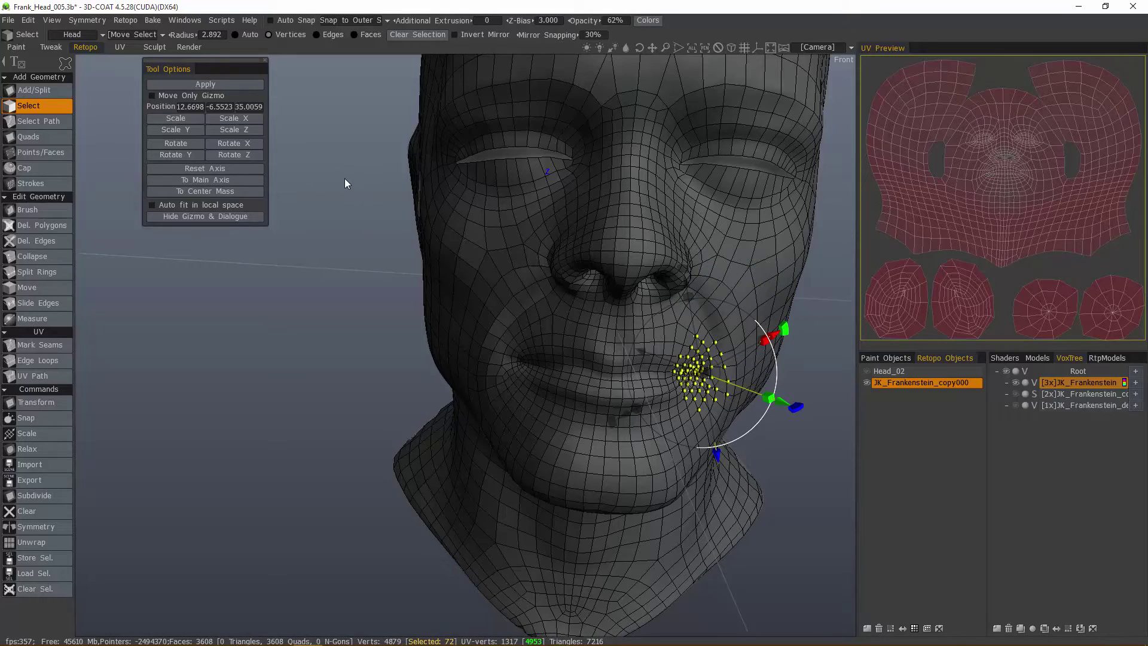
left_click(152, 96)
left_click(164, 97)
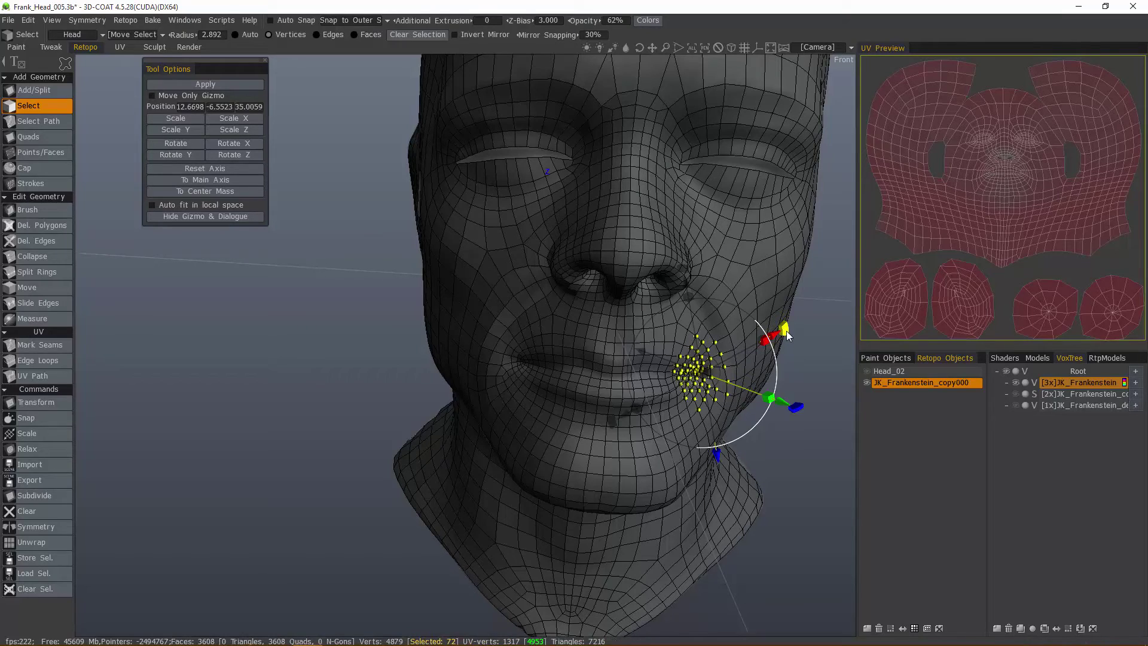
- Move the selected mouth-corner vertices outward from the face to position 13.1644, -6.5591, 35.8025
left_click_drag(726, 259, 792, 269, "alt")
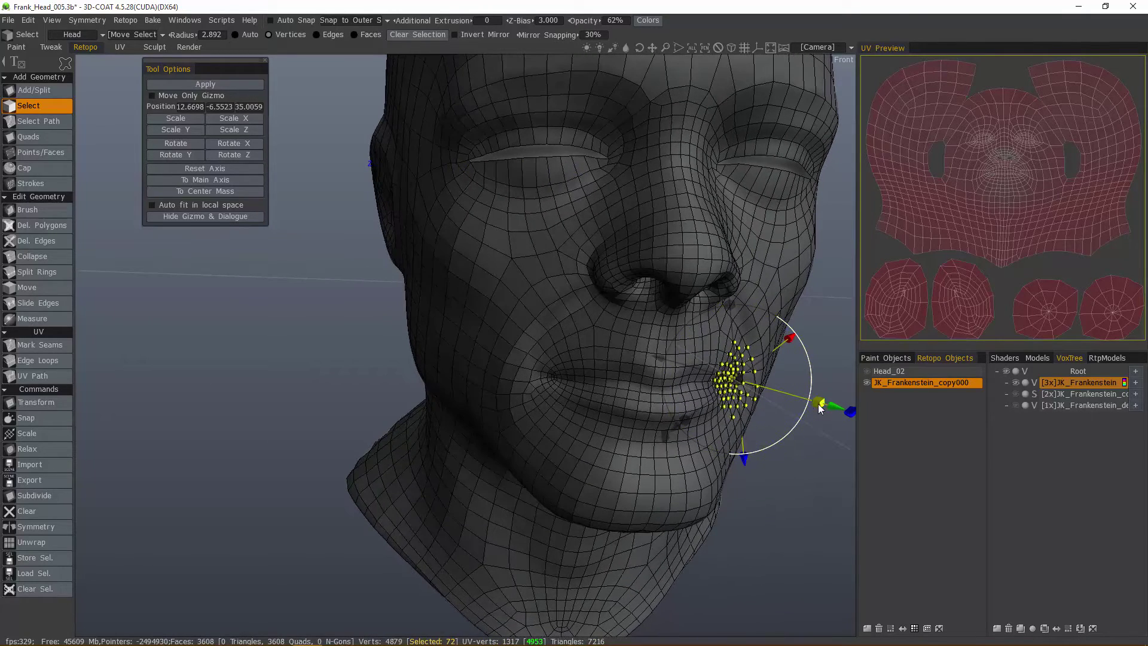
left_click_drag(836, 413, 769, 405)
left_click_drag(728, 464, 643, 457, "alt")
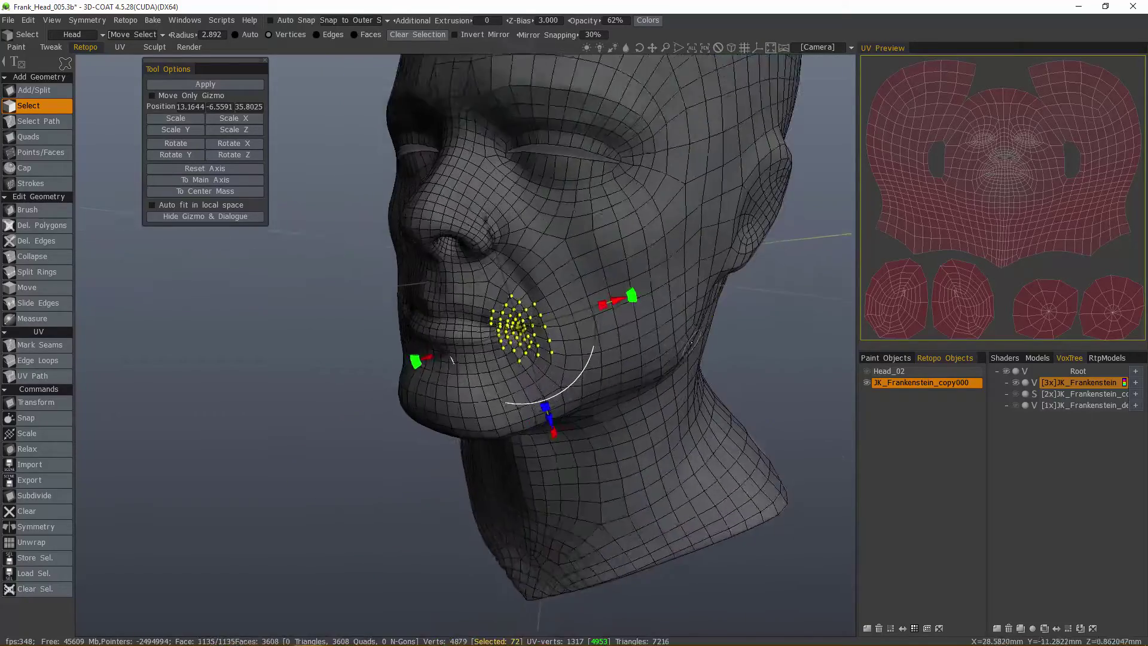
right_click_drag(643, 457, 685, 316, "alt")
- Flatten the selected mouth-corner vertices by scaling them along the gizmo's outward axis, and finish the transform
left_click_drag(686, 315, 788, 375, "alt")
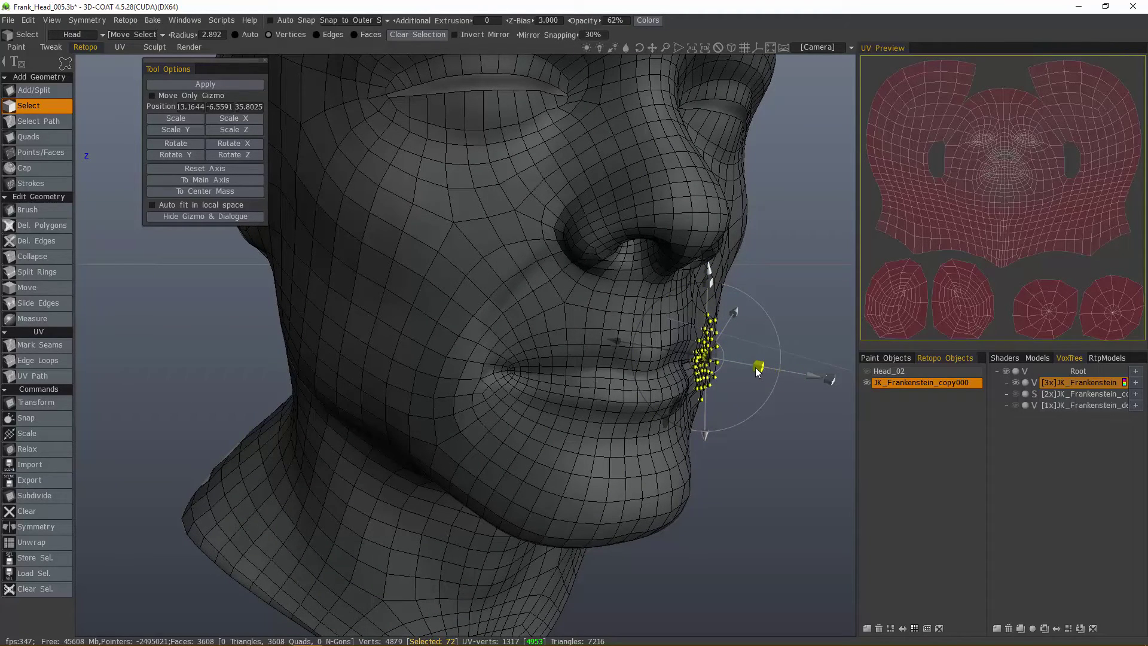
left_click_drag(737, 369, 736, 370)
right_click_drag(737, 370, 725, 395, "alt")
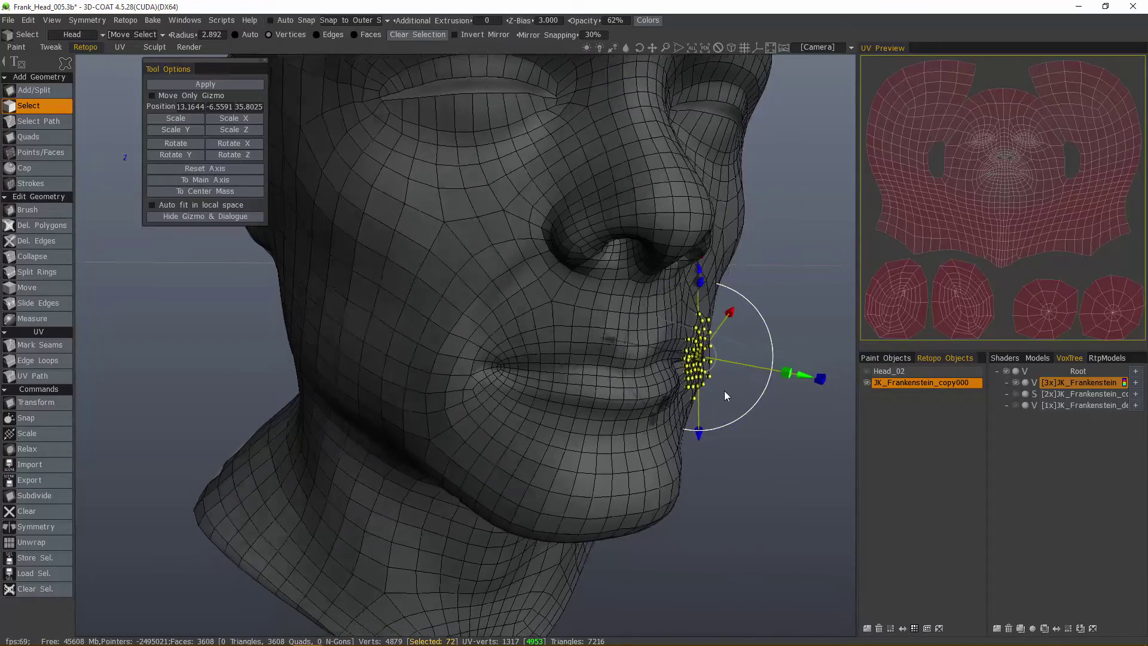
left_click_drag(790, 365, 710, 401, "alt")
right_click_drag(699, 362, 687, 380, "alt")
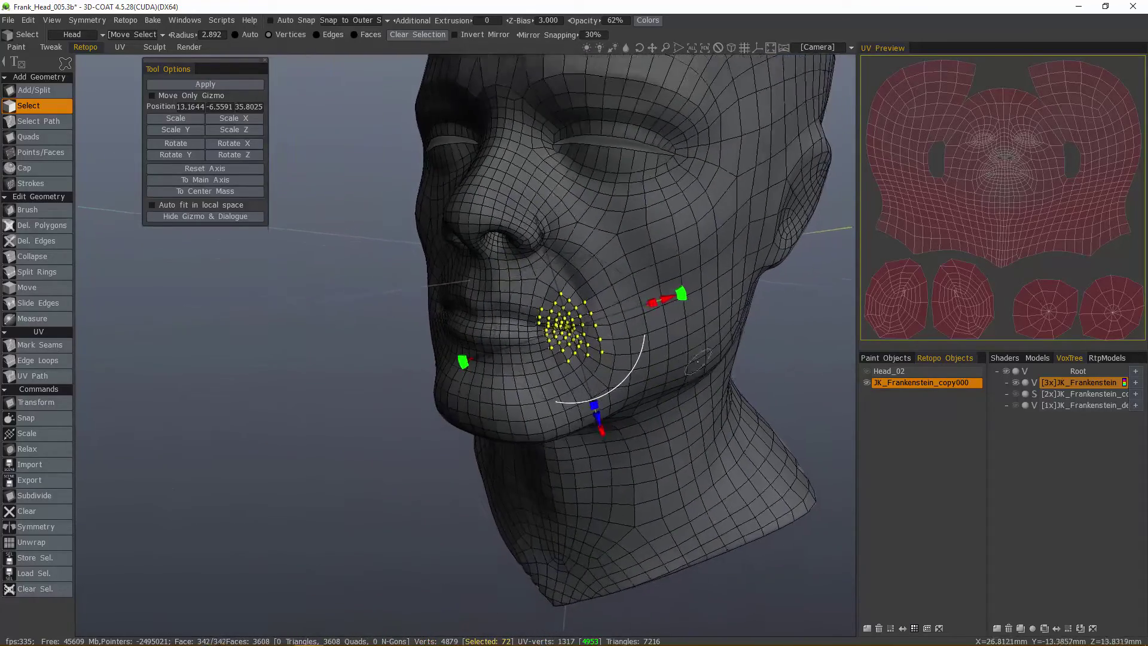
left_click_drag(688, 379, 682, 431, "alt")
left_click_drag(399, 204, 389, 336, "alt")
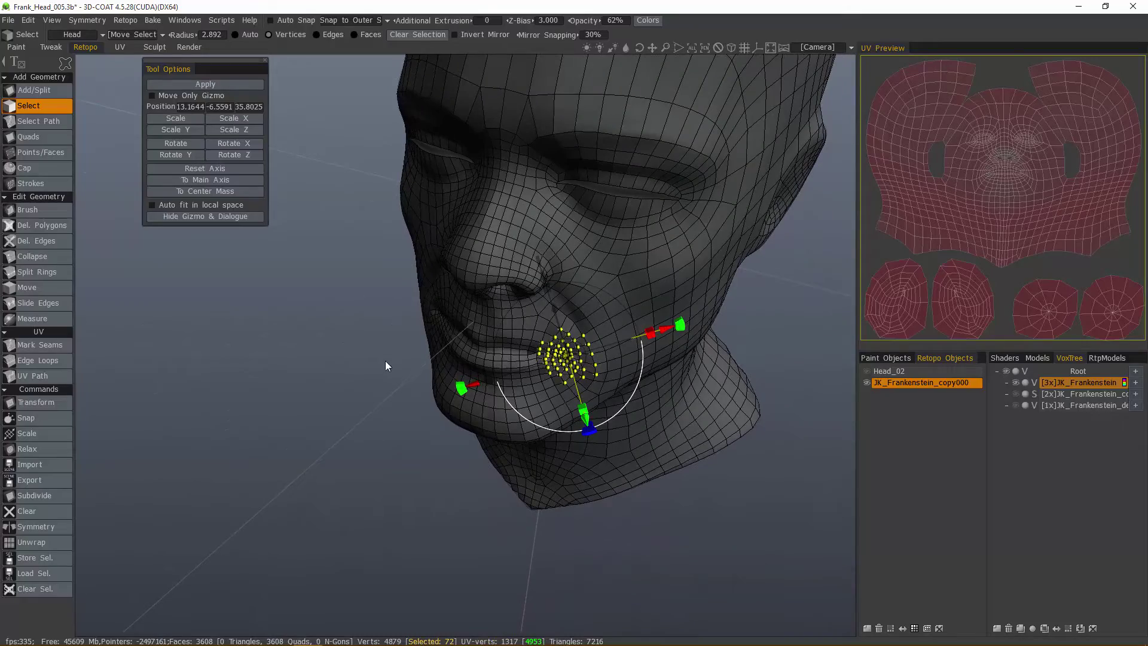
key("Return")
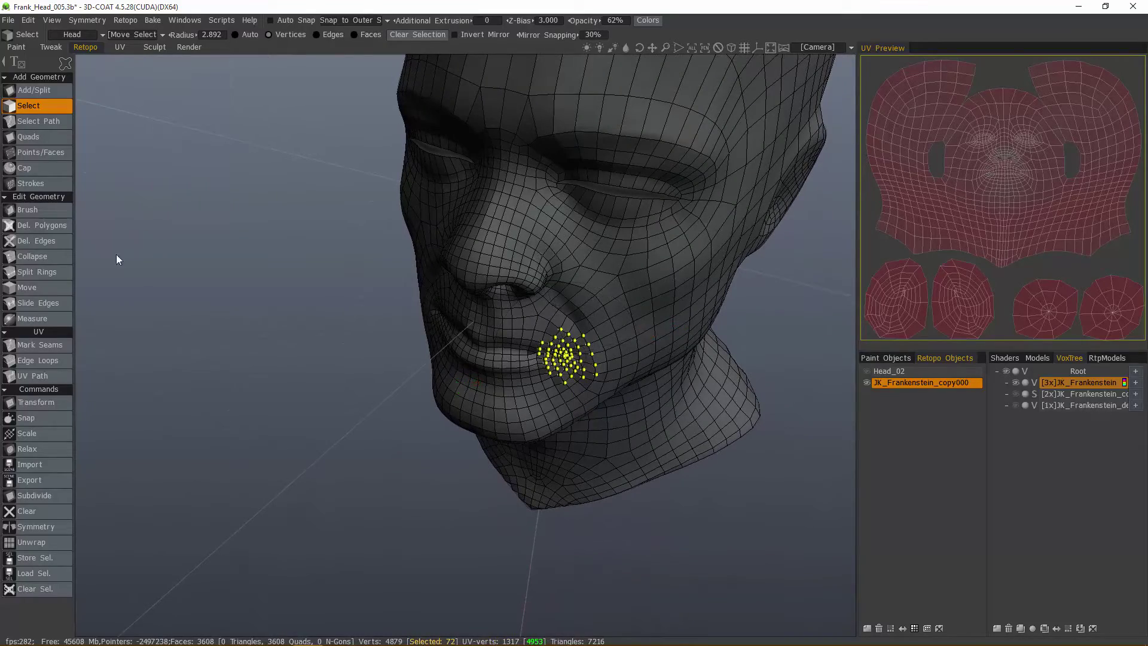
left_click_drag(437, 402, 444, 326, "alt")
left_click_drag(582, 363, 565, 361)
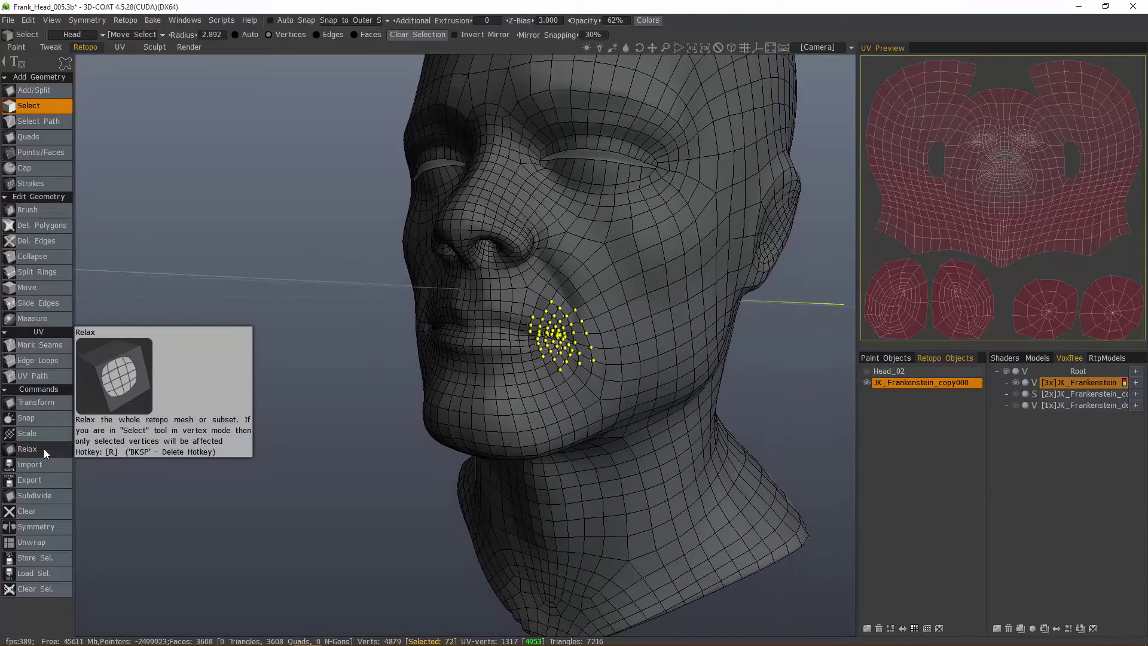
- Relax the selected mouth-corner vertices with the Relax command and check their spacing up close
left_click(45, 449)
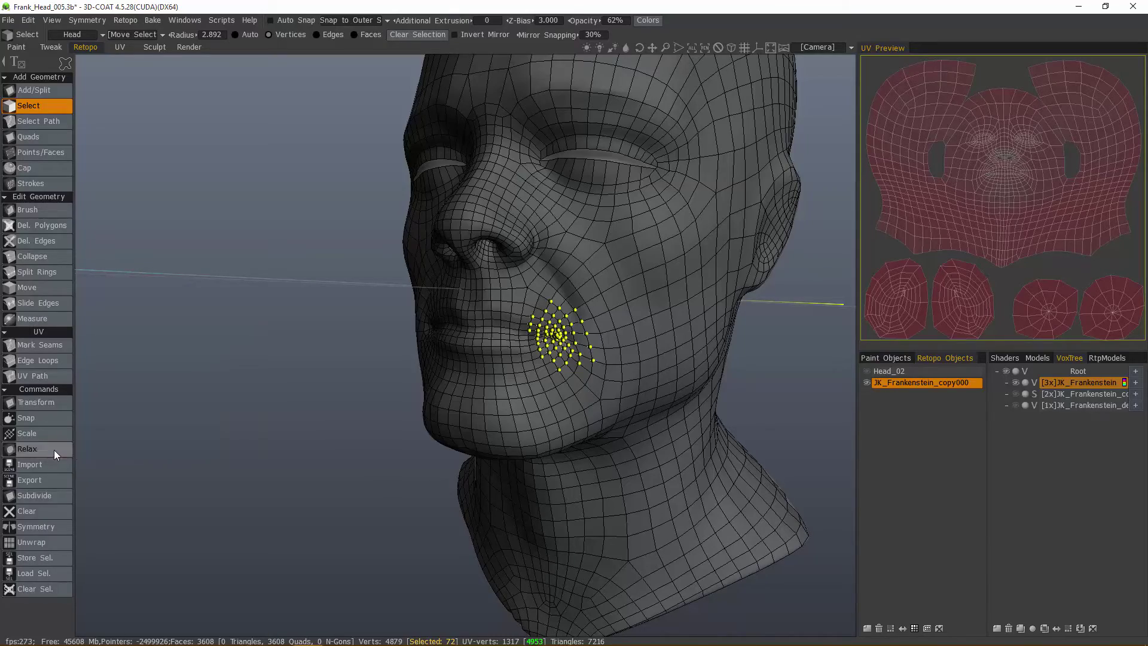
left_click_drag(287, 428, 383, 421, "alt")
right_click_drag(479, 419, 586, 419, "alt")
left_click_drag(622, 428, 649, 417, "alt")
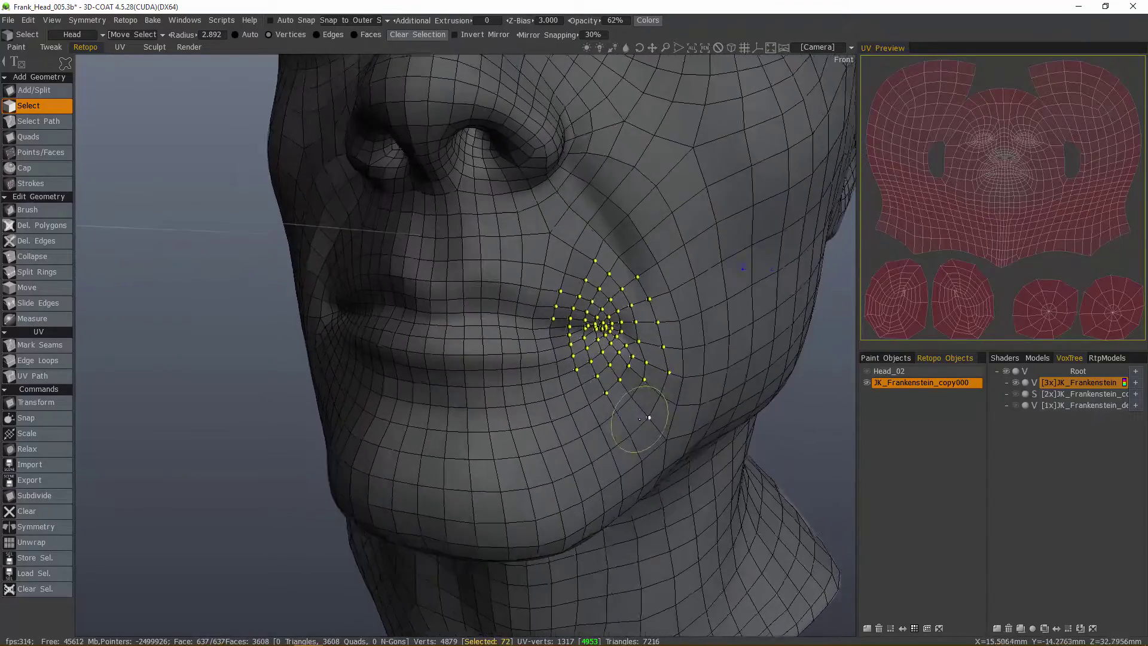
scroll(640, 419, "up", 8)
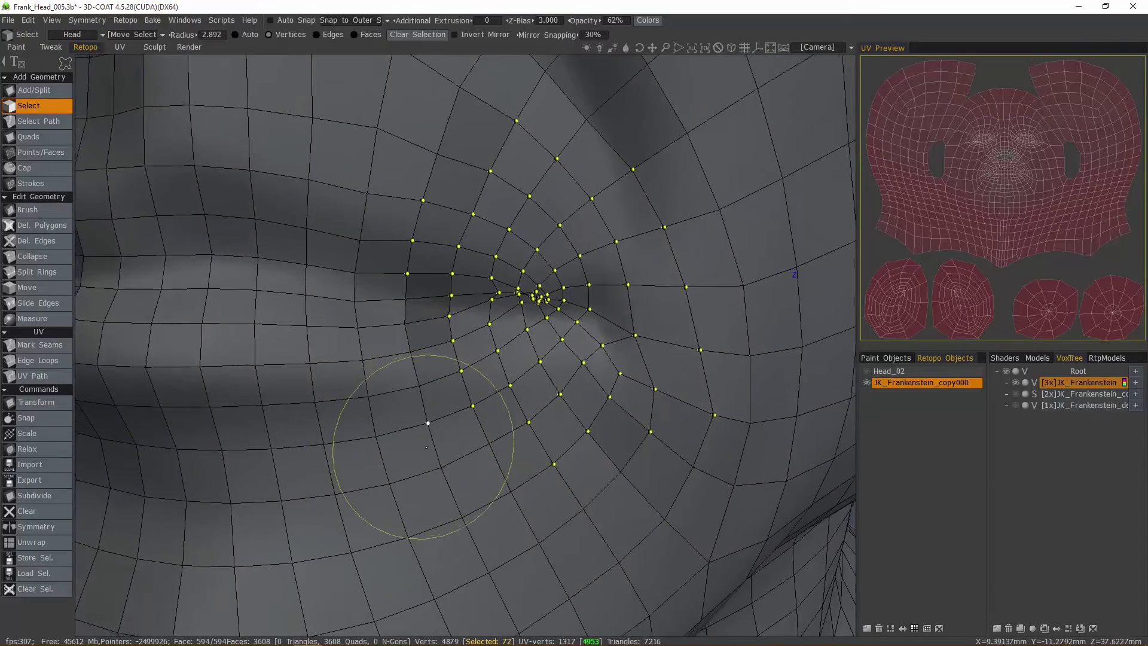
scroll(426, 447, "down", 6)
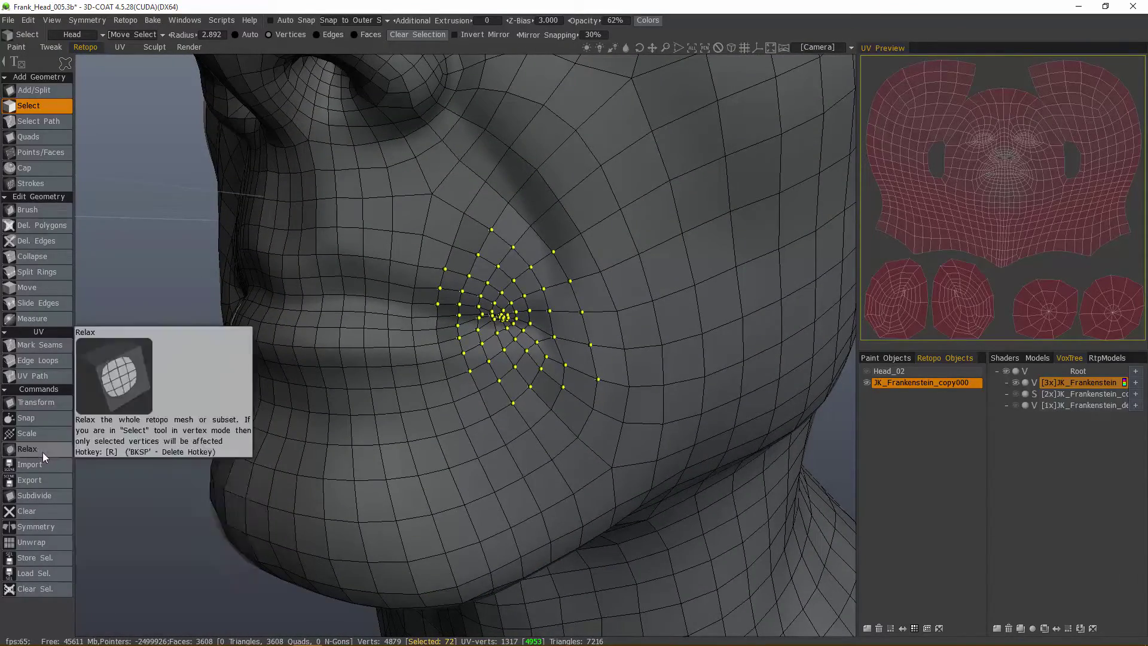
scroll(476, 330, "down", 1)
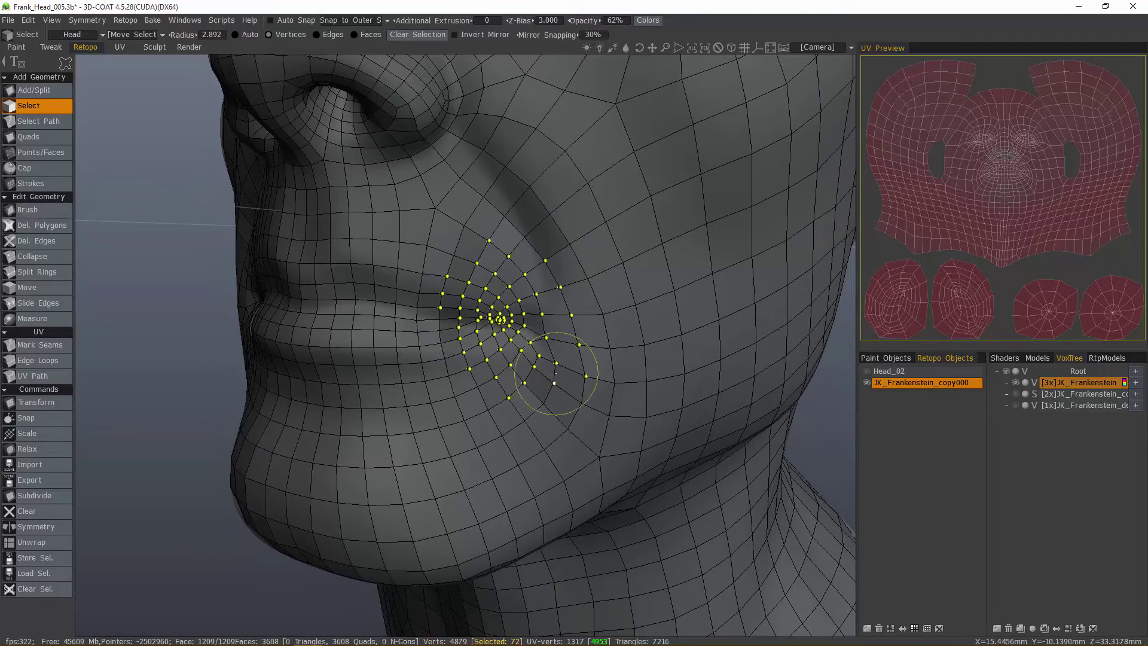
- Clear the vertex selection and smooth the mesh around the mouth corner with the retopo Brush
key("Escape")
left_click(51, 210)
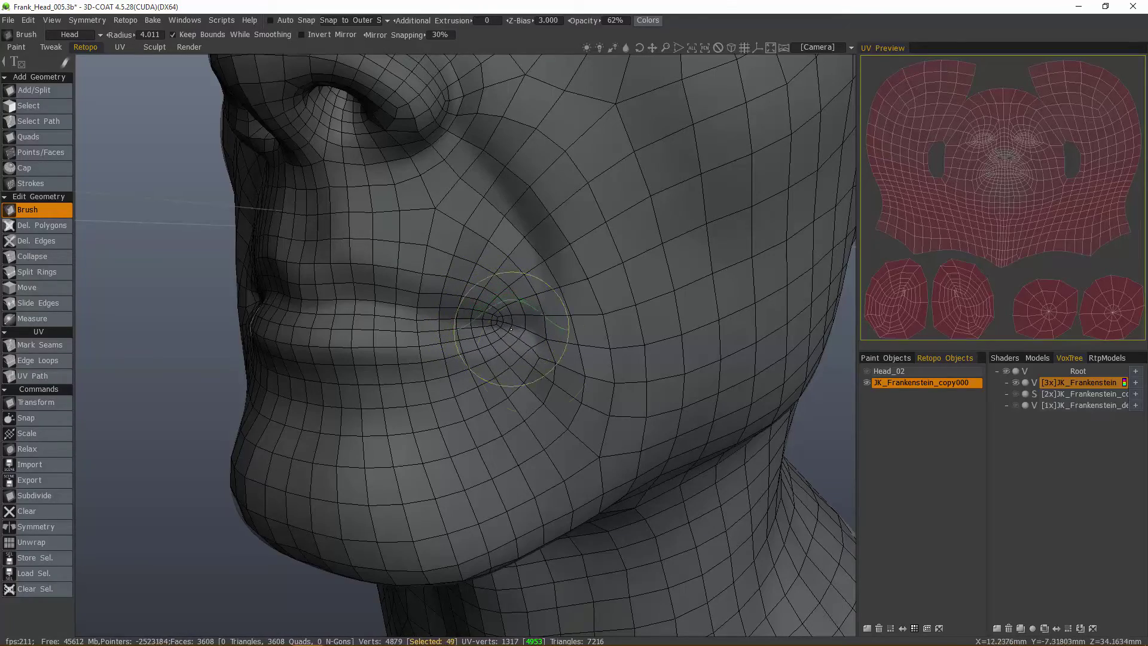
mouse_move(567, 383)
left_mouse_down("alt")
mouse_move(594, 388)
mouse_move(583, 386)
left_mouse_up("alt")
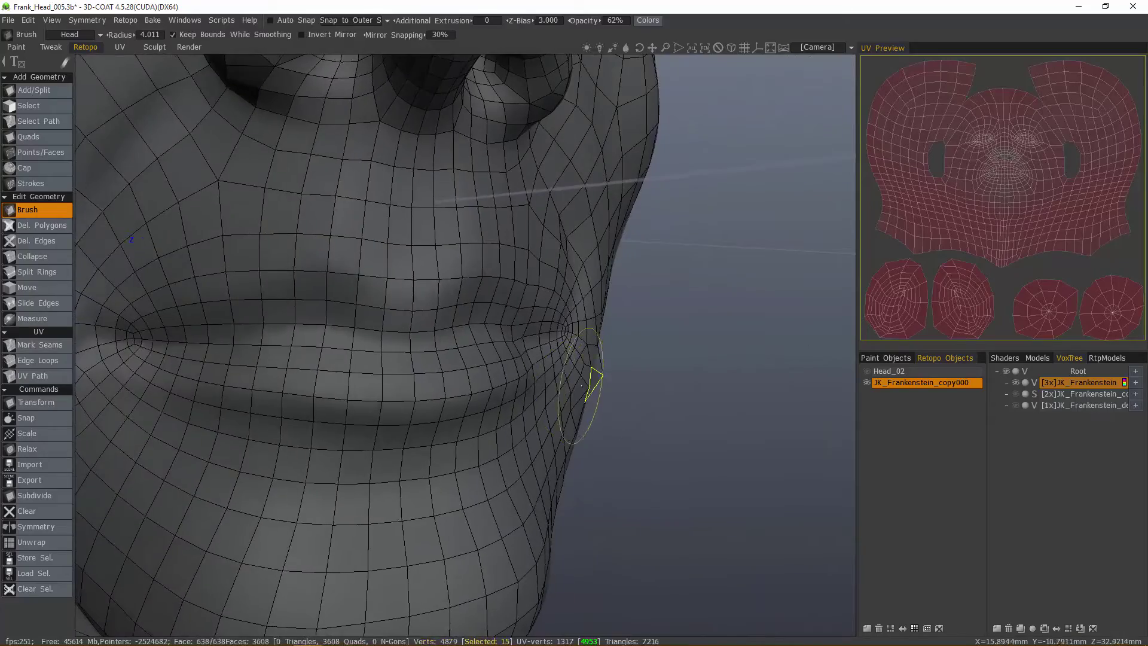
middle_click_drag(581, 385, 213, 364)
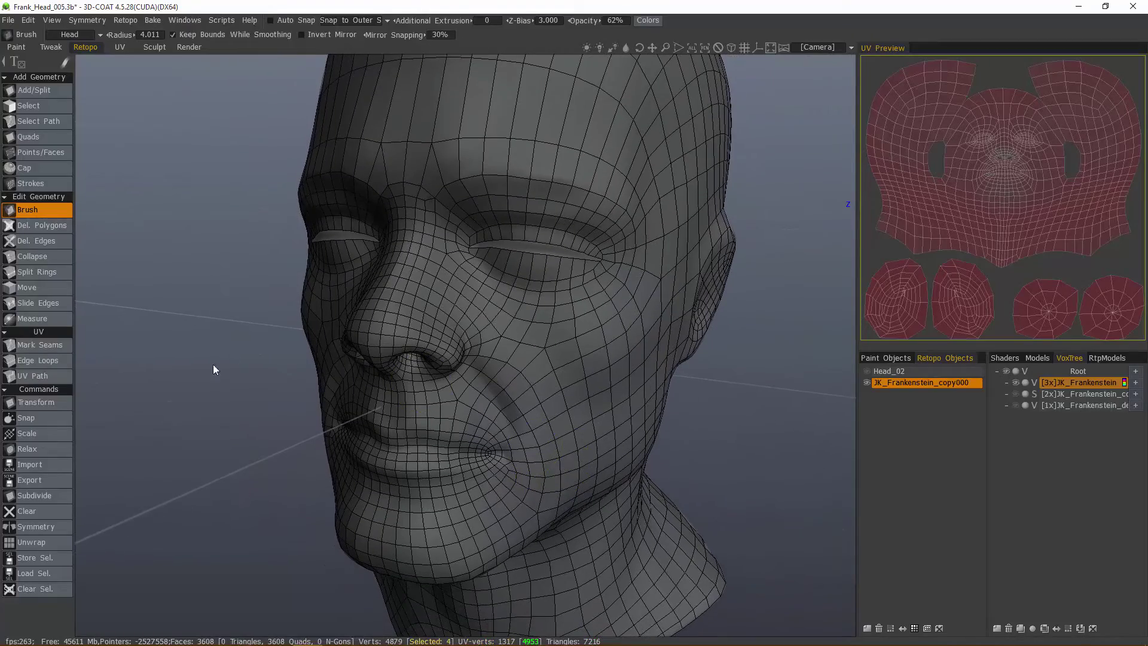
- Snap the whole retopo mesh to the underlying sculpt surface and inspect the mouth corner and ear
left_click(43, 422)
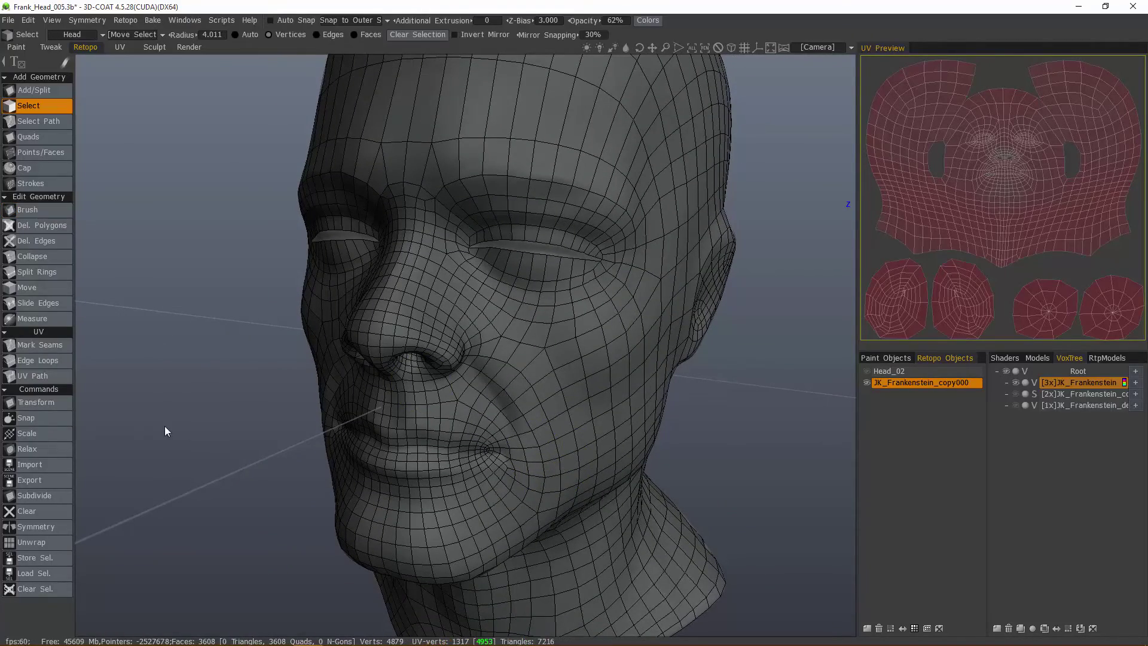
mouse_move(163, 426)
left_mouse_down()
mouse_move(190, 408)
mouse_move(184, 386)
mouse_move(592, 472)
mouse_move(525, 456)
left_mouse_up()
scroll(484, 485, "up", 5)
left_click_drag(464, 501, 485, 509, "alt")
left_click_drag(556, 517, 554, 523, "alt")
middle_click_drag(556, 516, 767, 261)
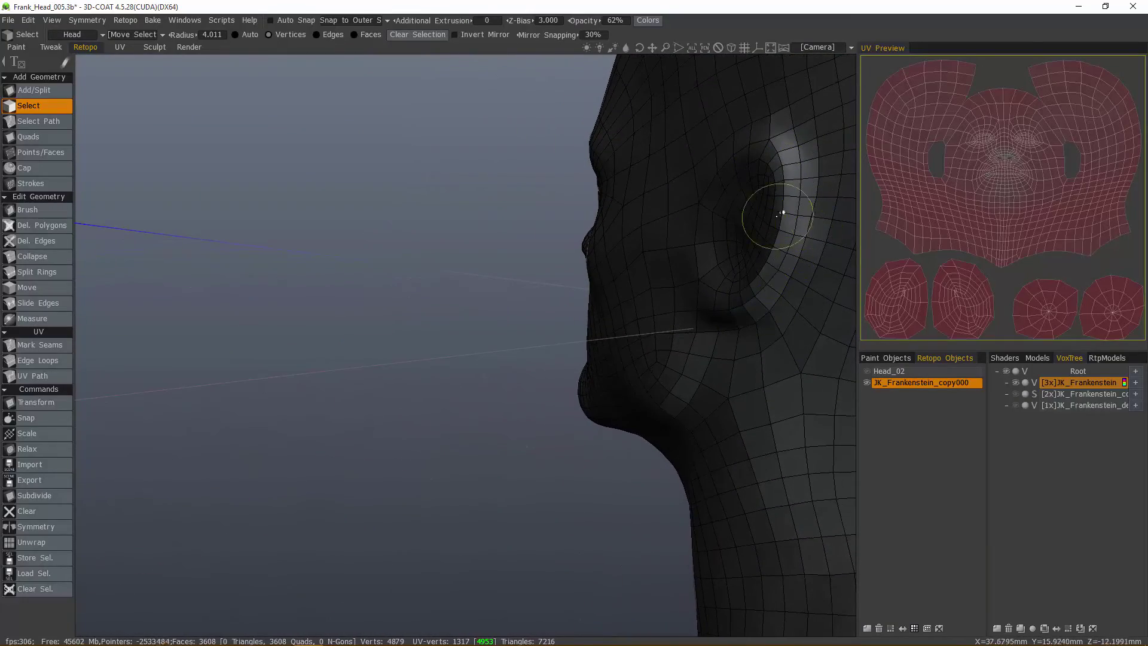